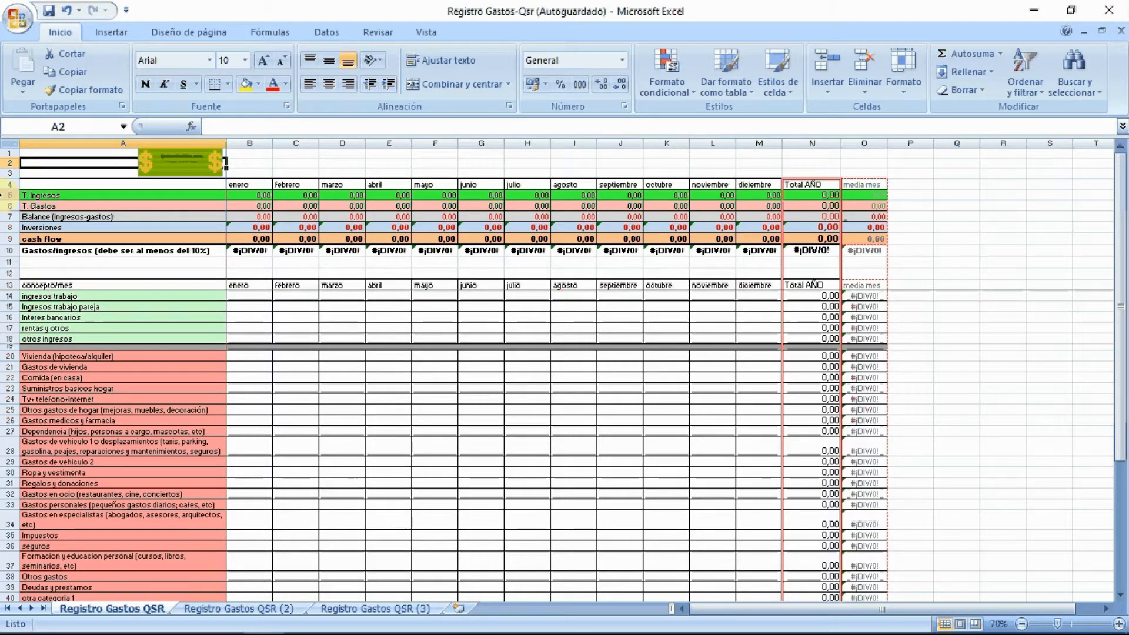
- Examine the summary rows from T. Ingresos to Gastos/ingresos, including the enero formulas for T. Gastos and Balance
{"action": "left_click_drag", "start_coordinate": [5, 195], "coordinate": [8, 250]}
{"action": "scroll", "coordinate": [282, 211], "scroll_direction": "up", "scroll_amount": 1, "text": "ctrl"}
{"action": "left_click", "coordinate": [281, 207]}
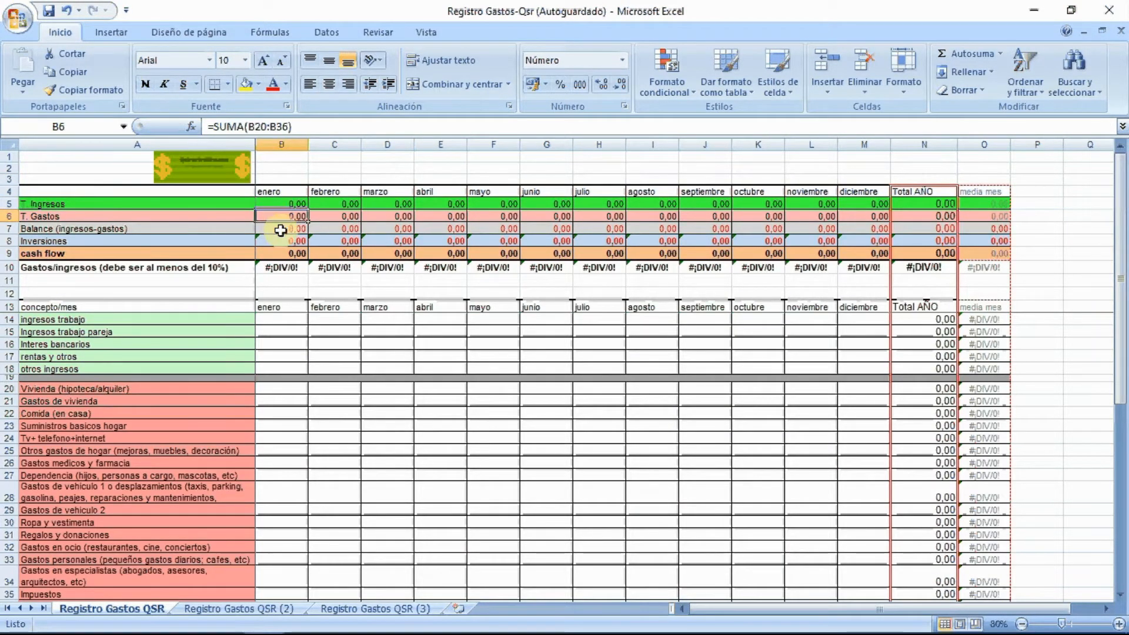
{"action": "left_click", "coordinate": [280, 229]}
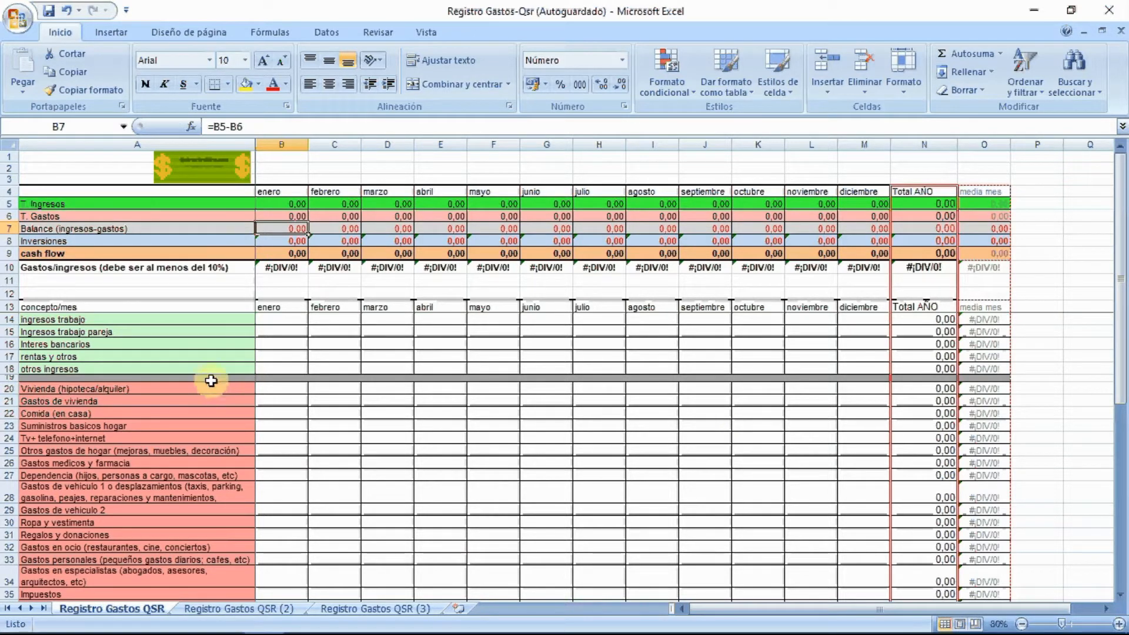
- Review the monthly entry table from the income concepts through Inversiones realizadas and the chart beneath it
{"action": "left_click_drag", "start_coordinate": [8, 308], "coordinate": [3, 504]}
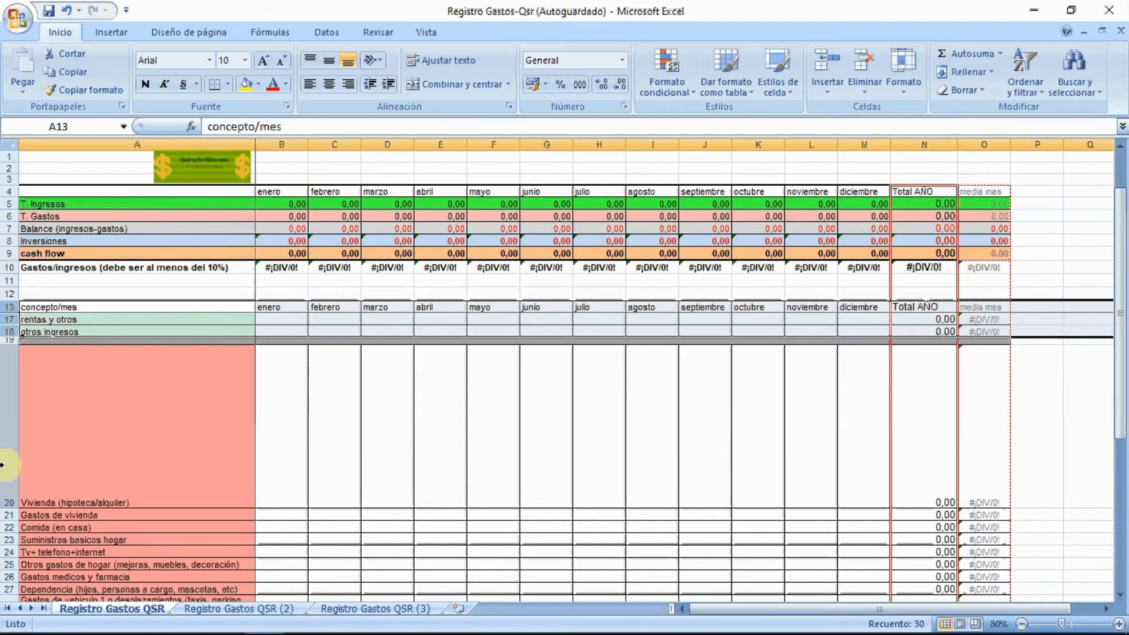
{"action": "scroll", "coordinate": [30, 458], "scroll_direction": "down", "scroll_amount": 5}
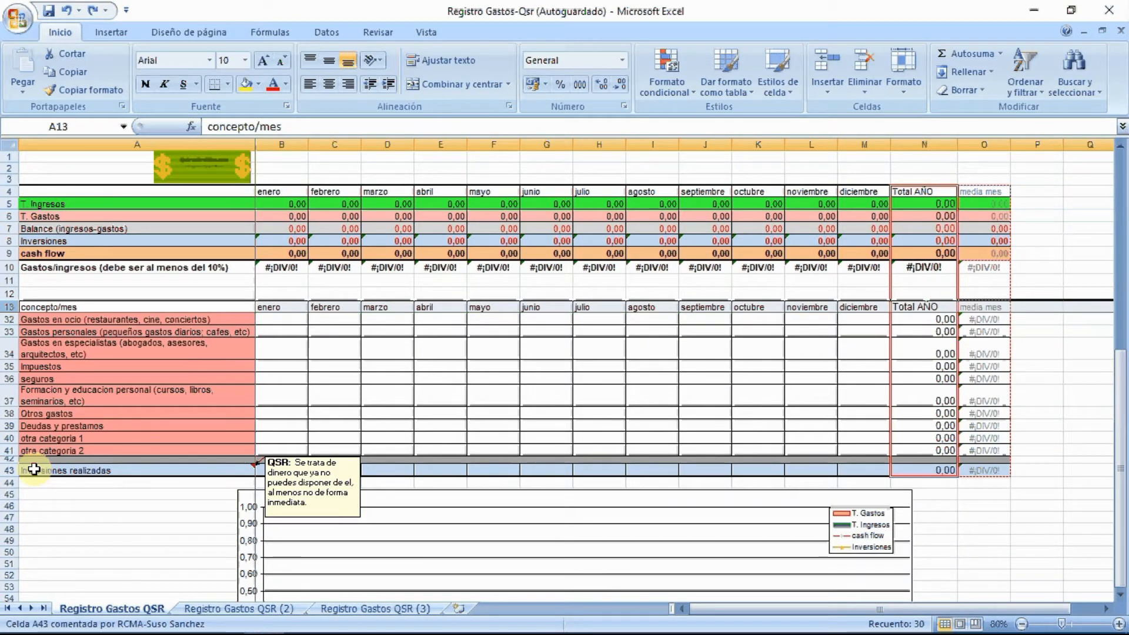
{"action": "scroll", "coordinate": [29, 469], "scroll_direction": "down", "scroll_amount": 3}
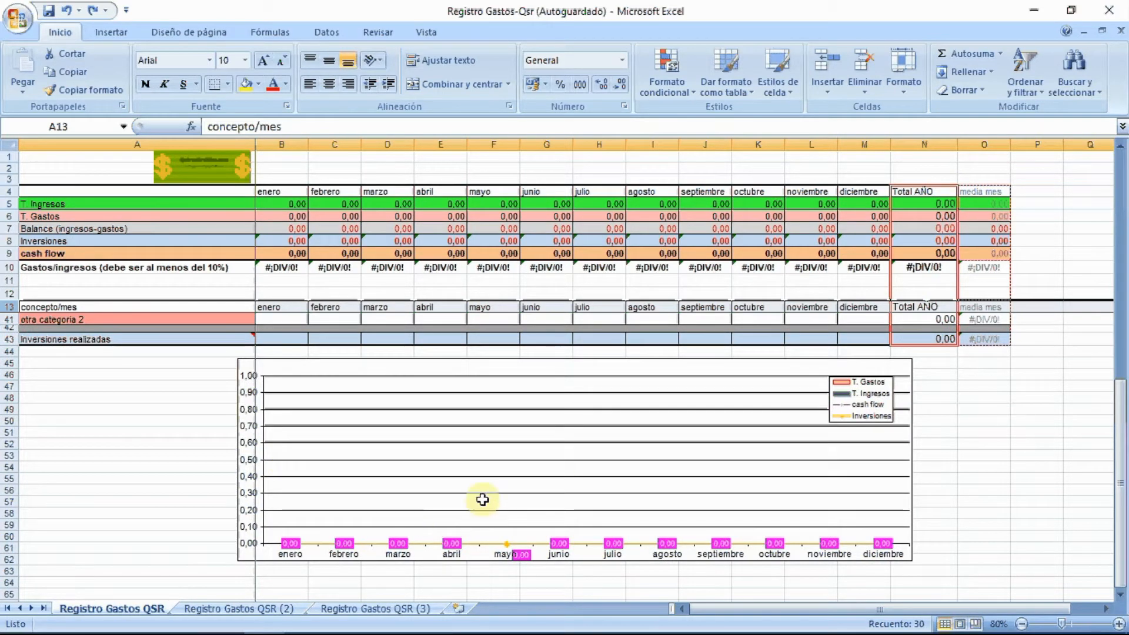
{"action": "scroll", "coordinate": [422, 522], "scroll_direction": "up", "scroll_amount": 5}
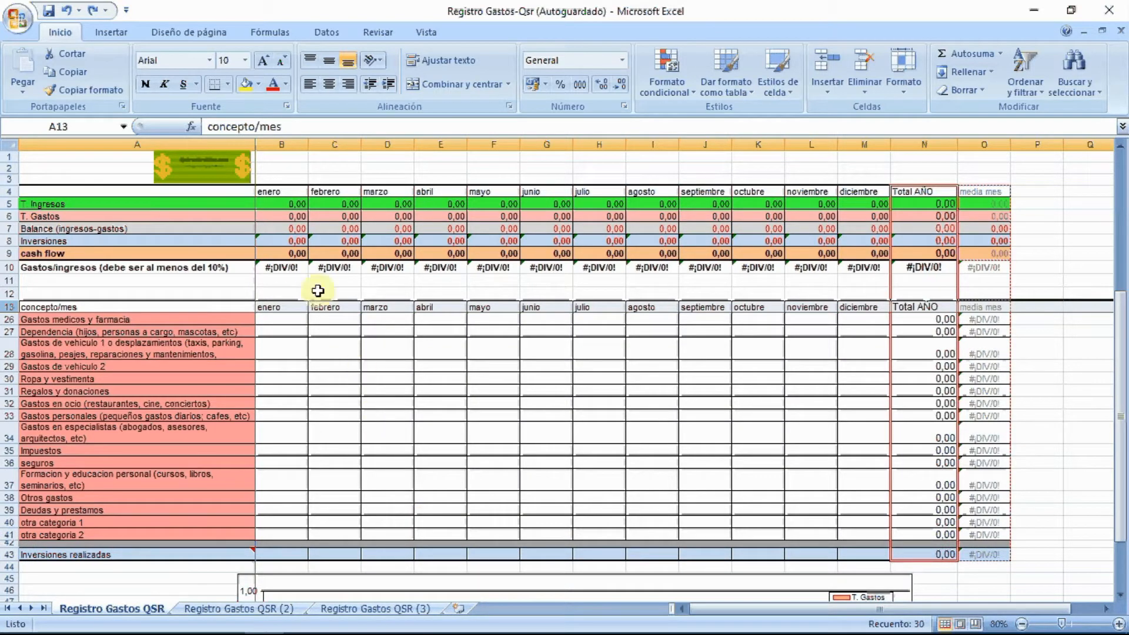
{"action": "scroll", "coordinate": [268, 317], "scroll_direction": "up", "scroll_amount": 4}
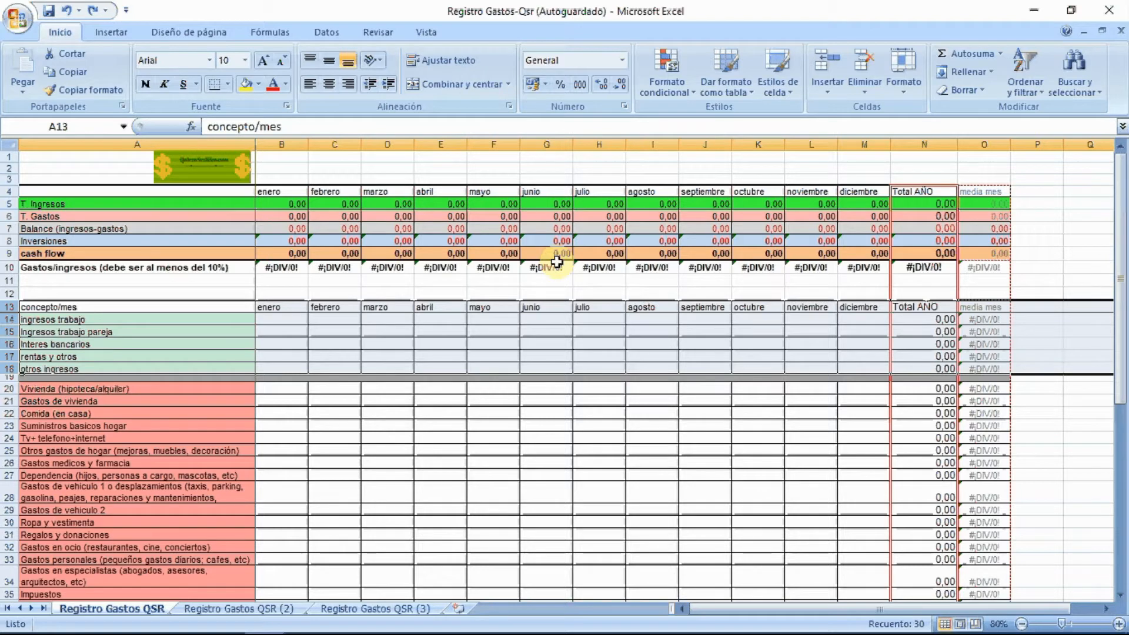
- Examine the income categories from ingresos trabajo to otros ingresos
{"action": "left_click", "coordinate": [221, 284]}
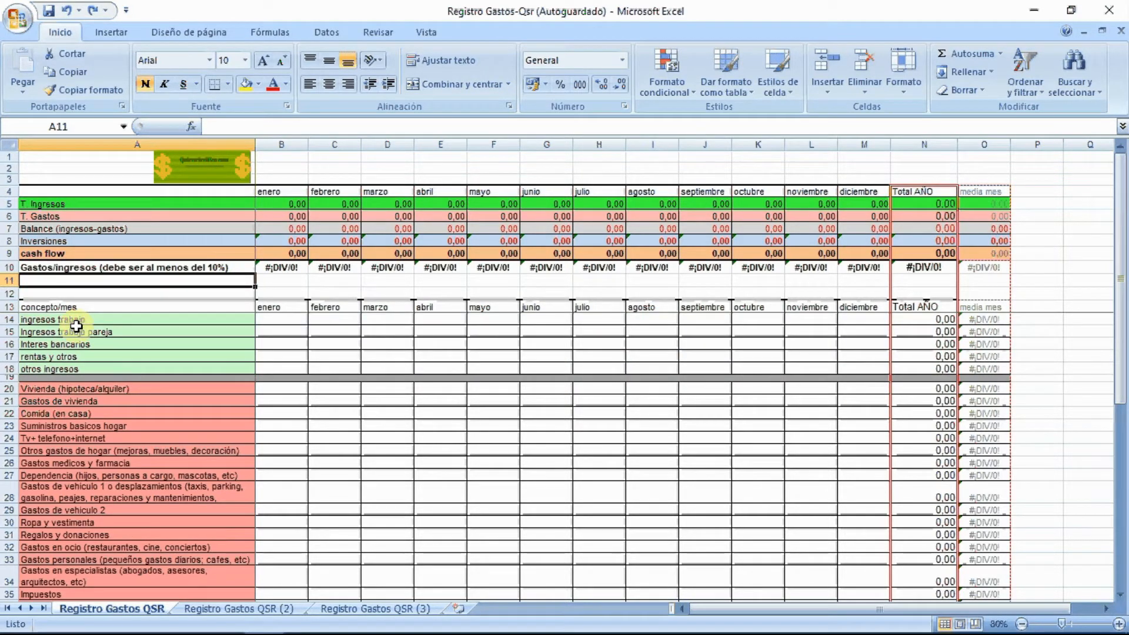
{"action": "left_click_drag", "start_coordinate": [58, 320], "coordinate": [53, 369]}
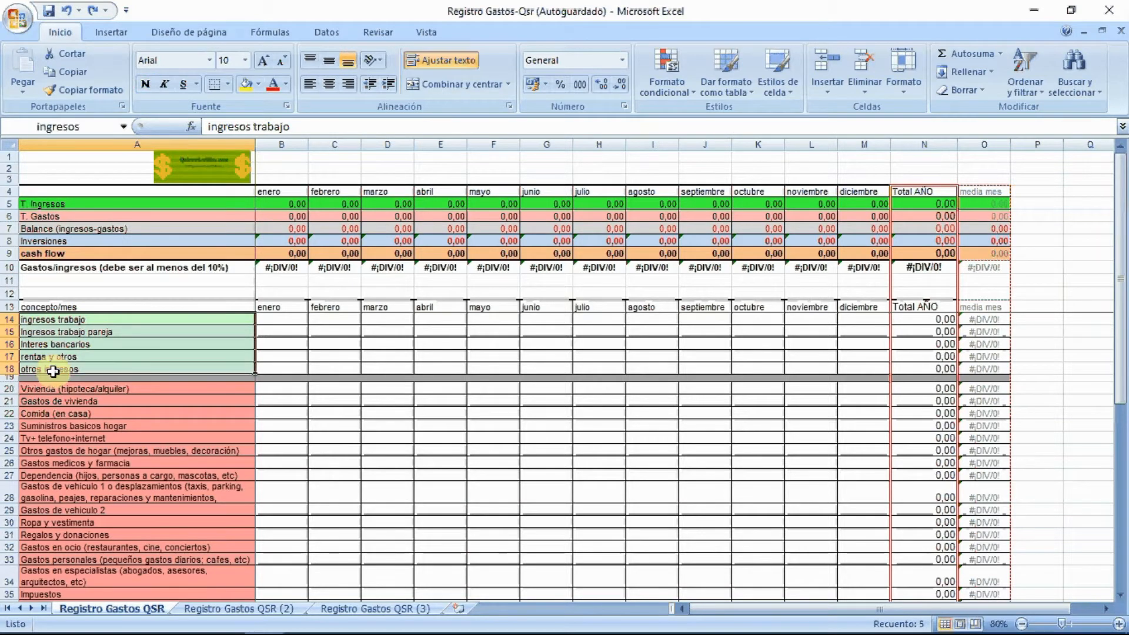
{"action": "left_click", "coordinate": [144, 319]}
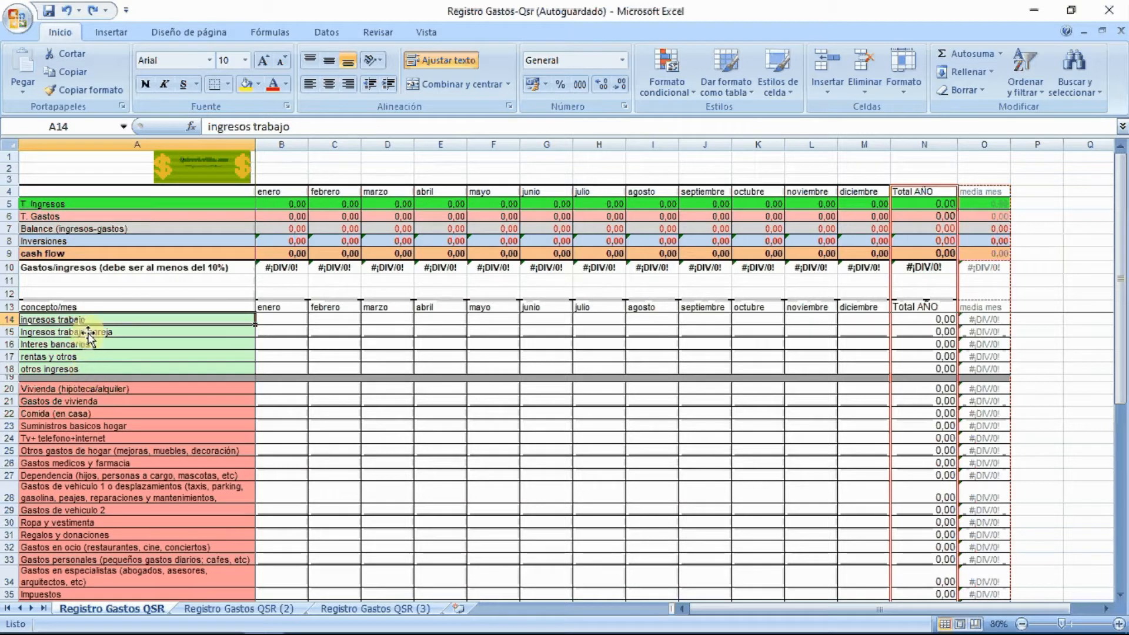
- Insert a blank row above Interes bancarios in the income section
{"action": "left_click", "coordinate": [6, 344]}
{"action": "right_click", "coordinate": [4, 344]}
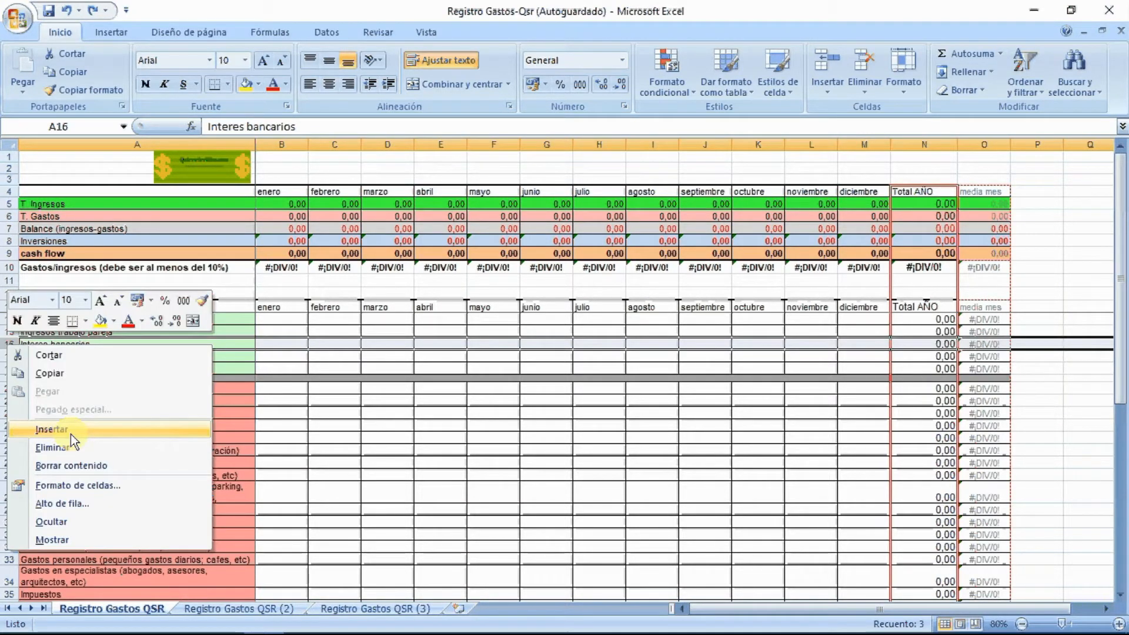
{"action": "key", "text": "Escape"}
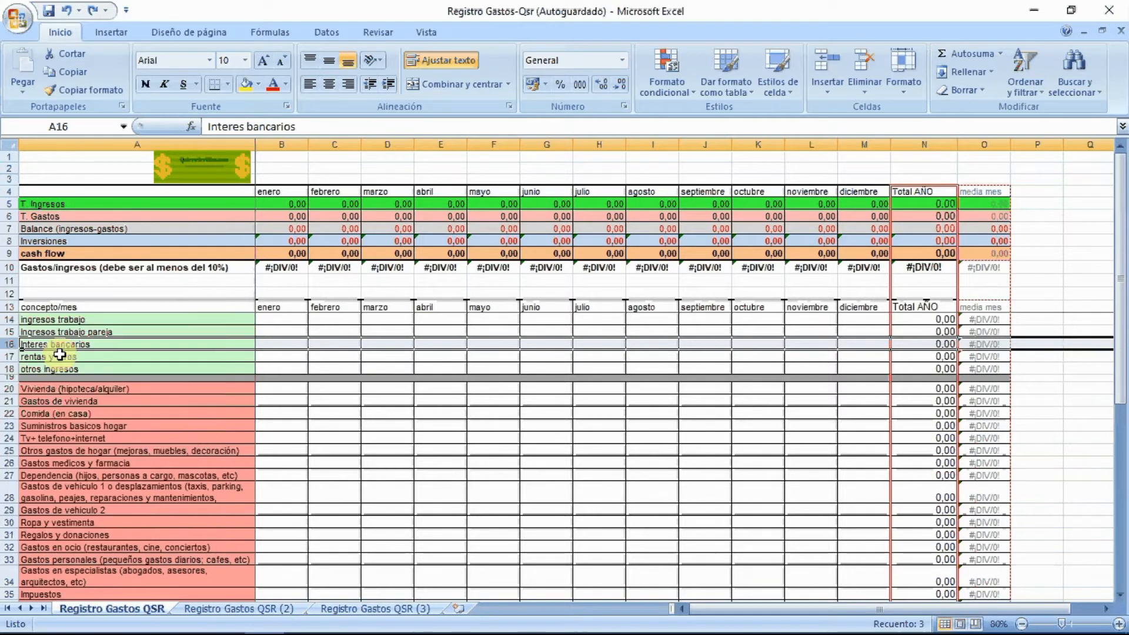
{"action": "right_click", "coordinate": [5, 344]}
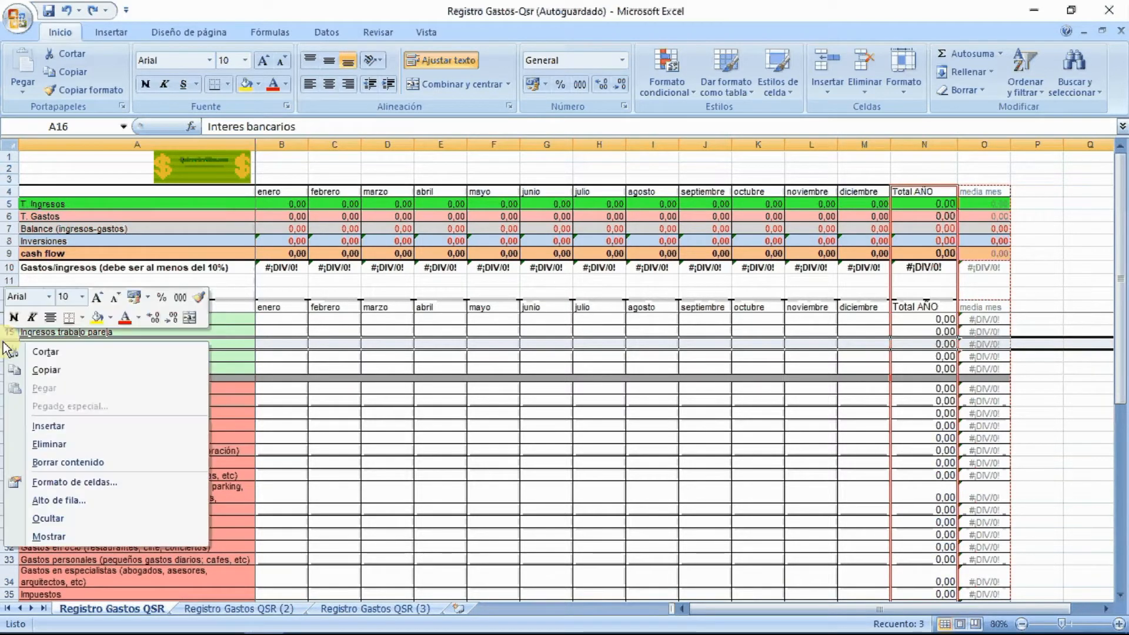
{"action": "left_click", "coordinate": [66, 427]}
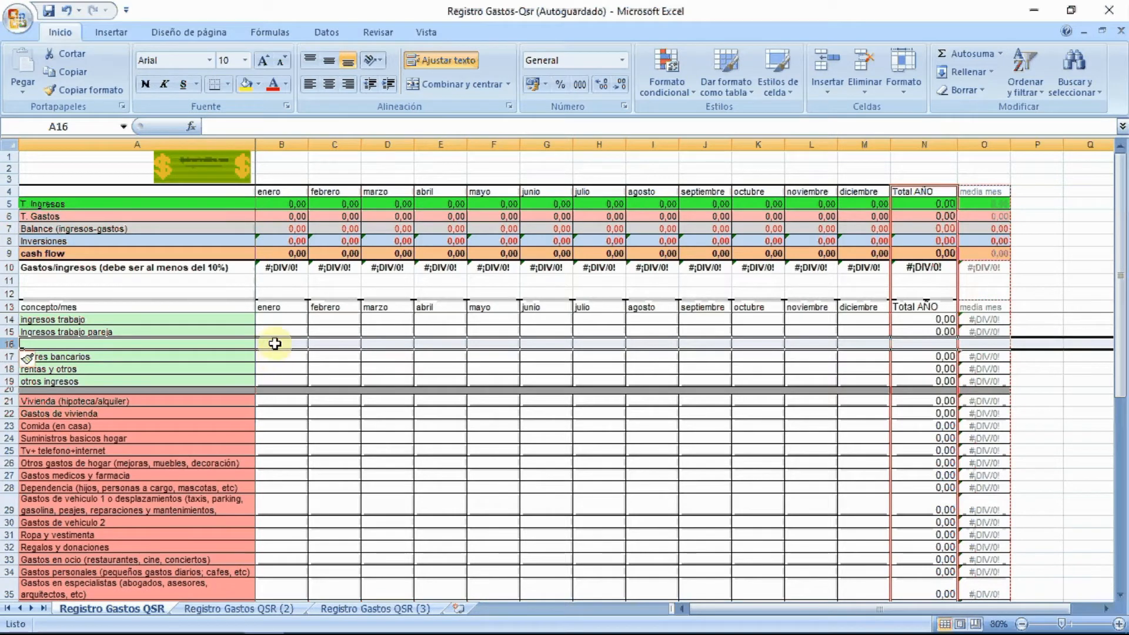
- Check whether the enero T. Ingresos sum formula covers the inserted blank income row
{"action": "left_click", "coordinate": [270, 342]}
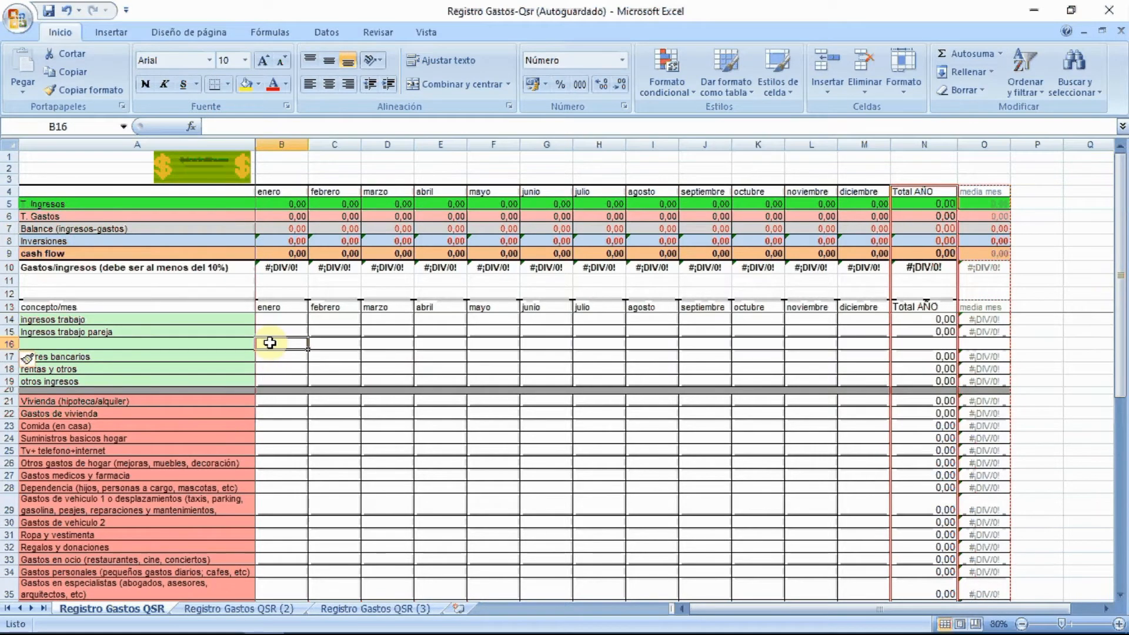
{"action": "left_click", "coordinate": [283, 204]}
{"action": "left_click", "coordinate": [294, 126]}
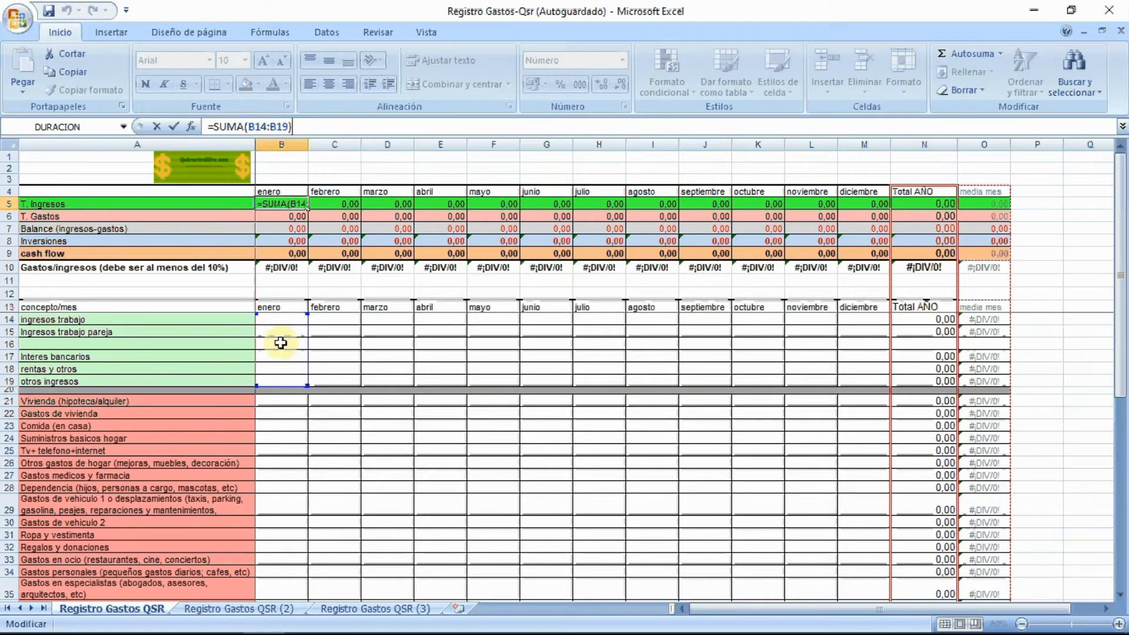
{"action": "left_click", "coordinate": [147, 347]}
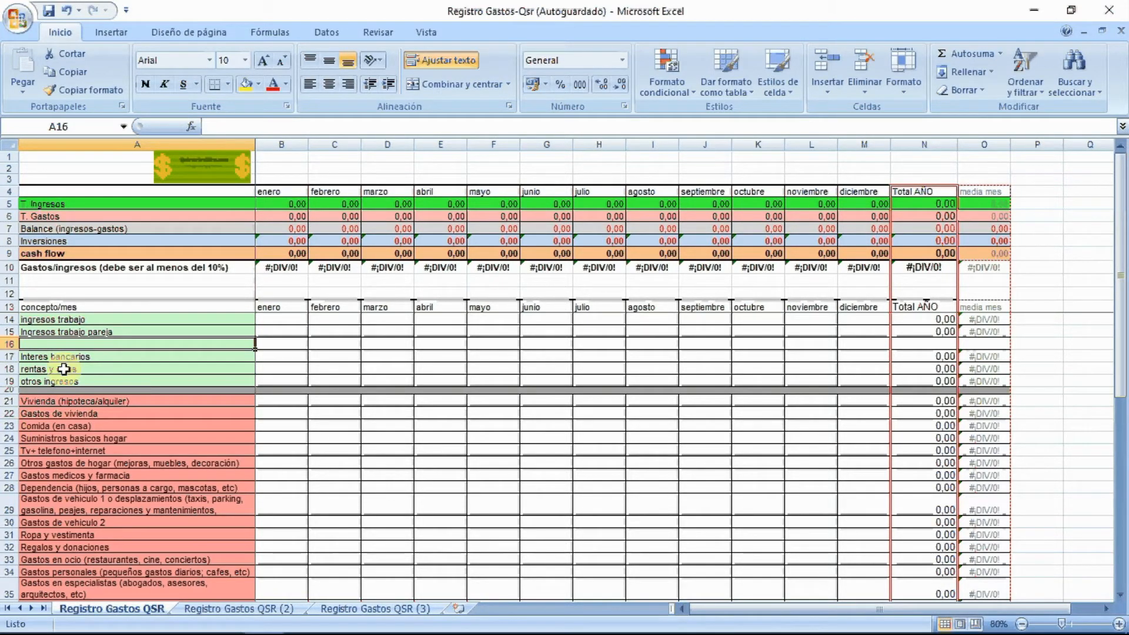
- Undo the insertion of the blank income row
{"action": "left_click", "coordinate": [202, 609]}
{"action": "left_click", "coordinate": [65, 11]}
{"action": "left_click", "coordinate": [66, 11]}
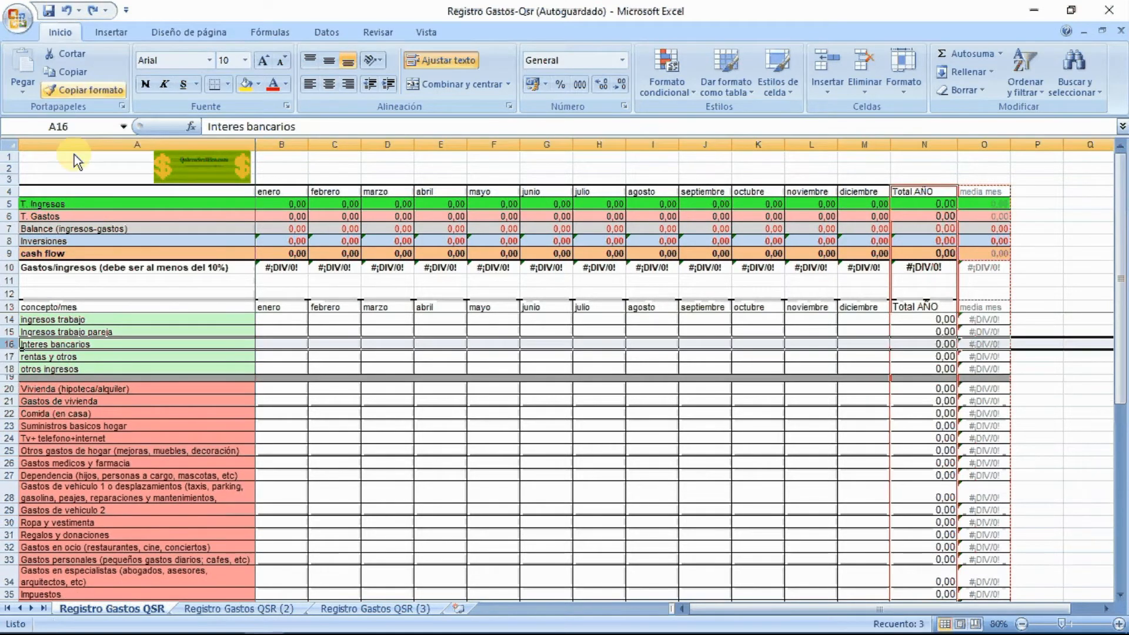
- Select the expense categories from Vivienda (hipoteca/alquiler) to otra categoria 2 to examine the whole range
{"action": "left_click", "coordinate": [33, 390]}
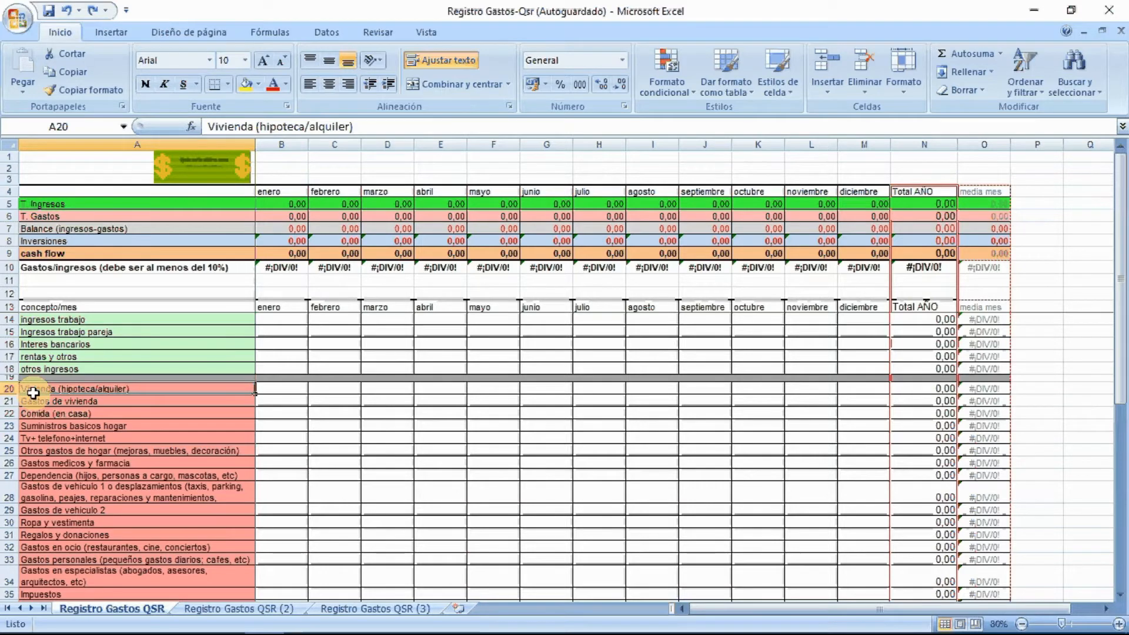
{"action": "scroll", "coordinate": [33, 393], "scroll_direction": "down", "scroll_amount": 1}
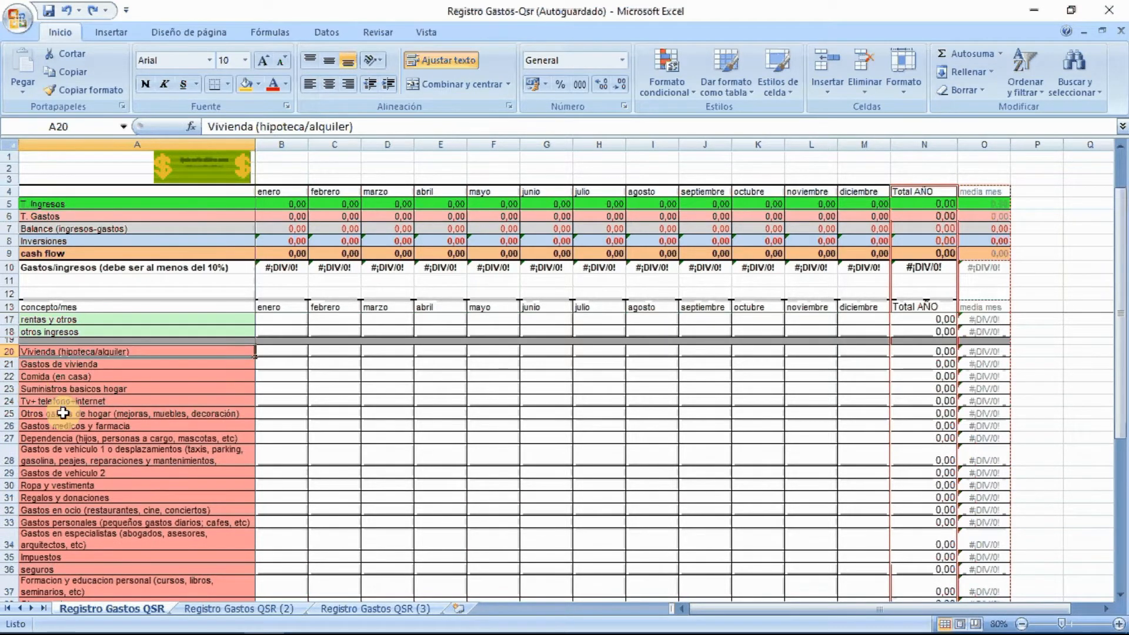
{"action": "scroll", "coordinate": [76, 429], "scroll_direction": "down", "scroll_amount": 1}
{"action": "scroll", "coordinate": [77, 429], "scroll_direction": "down", "scroll_amount": 1}
{"action": "scroll", "coordinate": [75, 429], "scroll_direction": "down", "scroll_amount": 1}
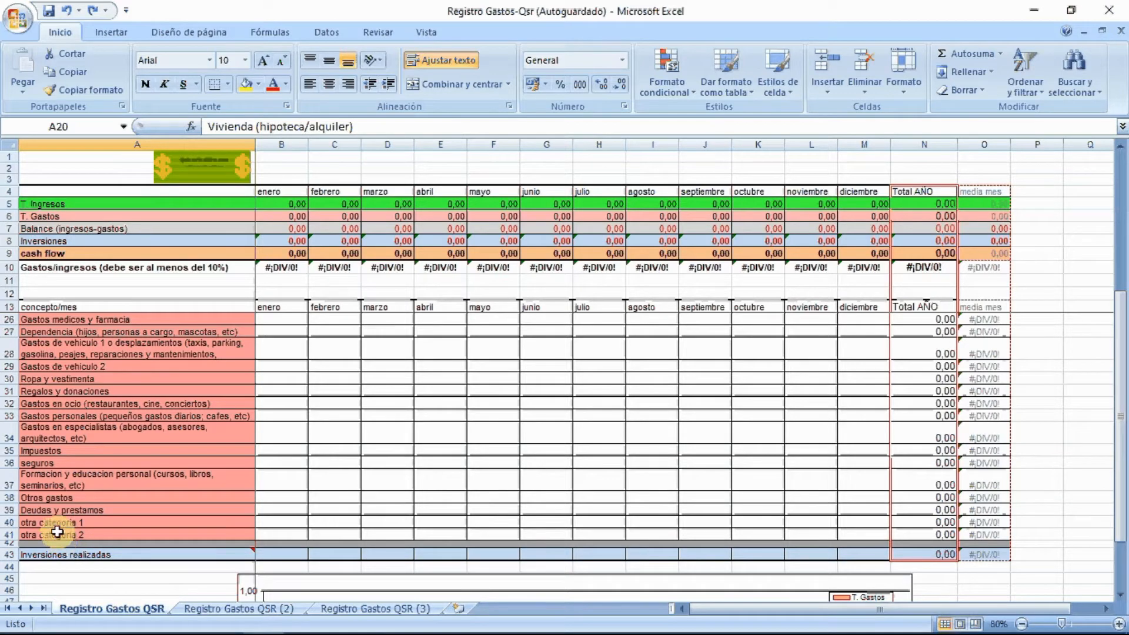
{"action": "left_click", "coordinate": [78, 534], "text": "shift"}
{"action": "scroll", "coordinate": [247, 450], "scroll_direction": "up", "scroll_amount": 2}
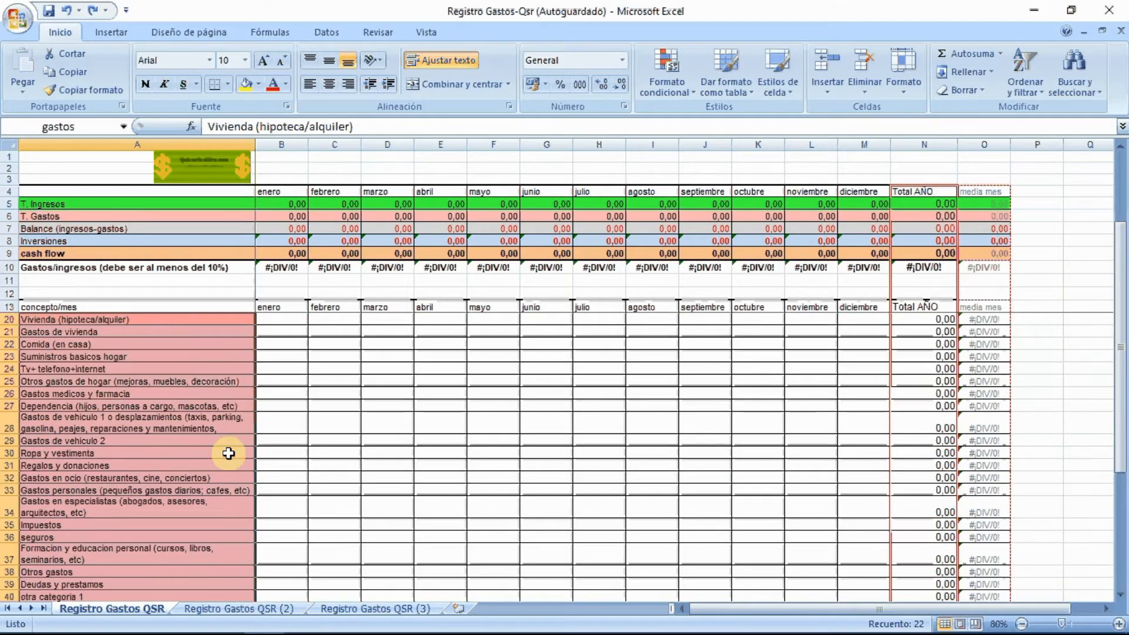
{"action": "scroll", "coordinate": [232, 454], "scroll_direction": "up", "scroll_amount": 2}
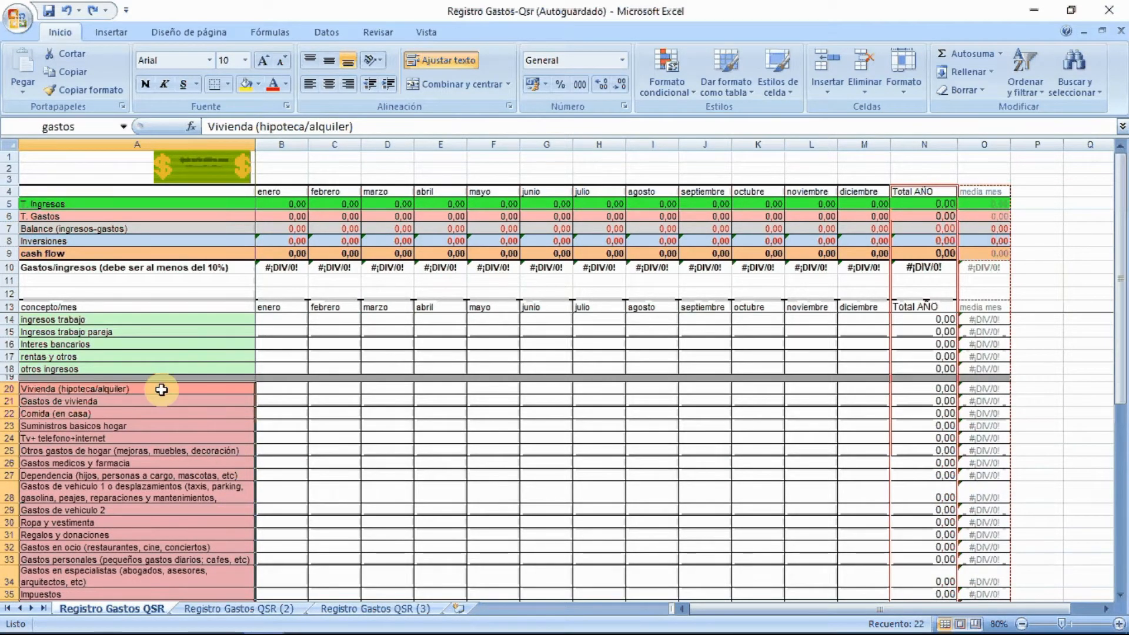
- Examine the expense rows for Vivienda, Gastos de vivienda, Comida, Gastos de vehiculo 1, and Ropa y vestimenta
{"action": "scroll", "coordinate": [156, 389], "scroll_direction": "down", "scroll_amount": 2}
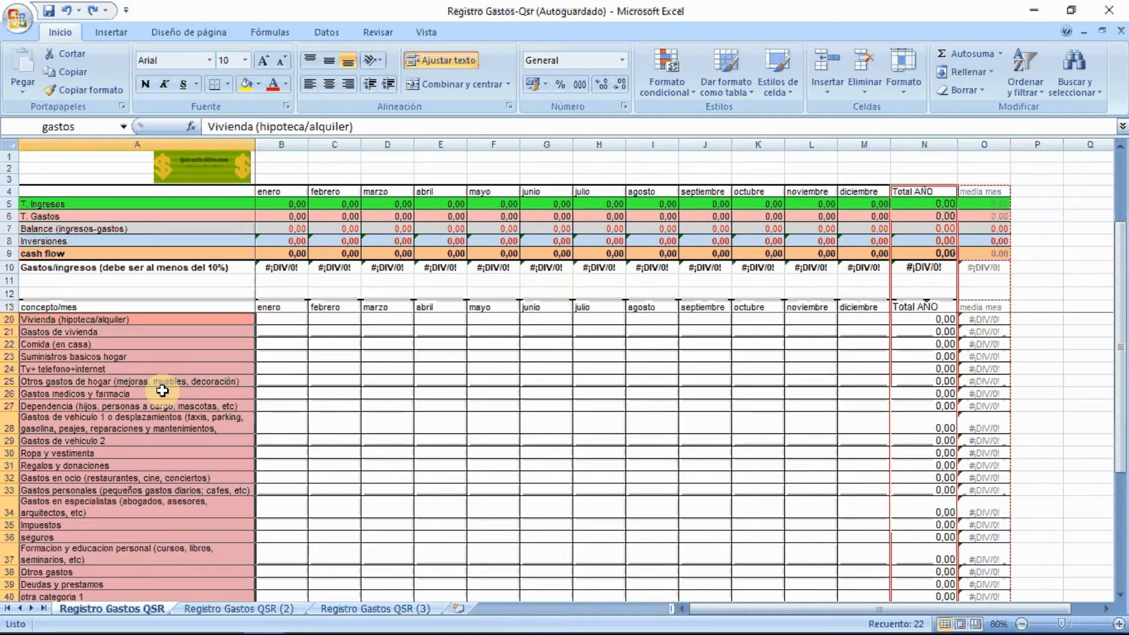
{"action": "left_click", "coordinate": [78, 342]}
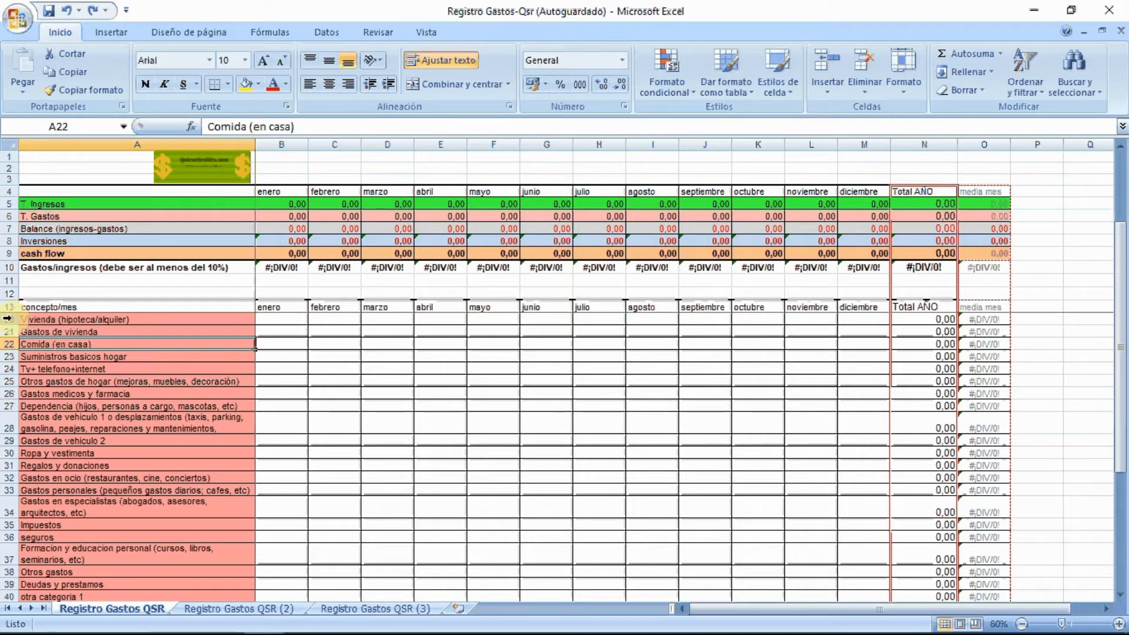
{"action": "left_click_drag", "start_coordinate": [7, 319], "coordinate": [10, 345]}
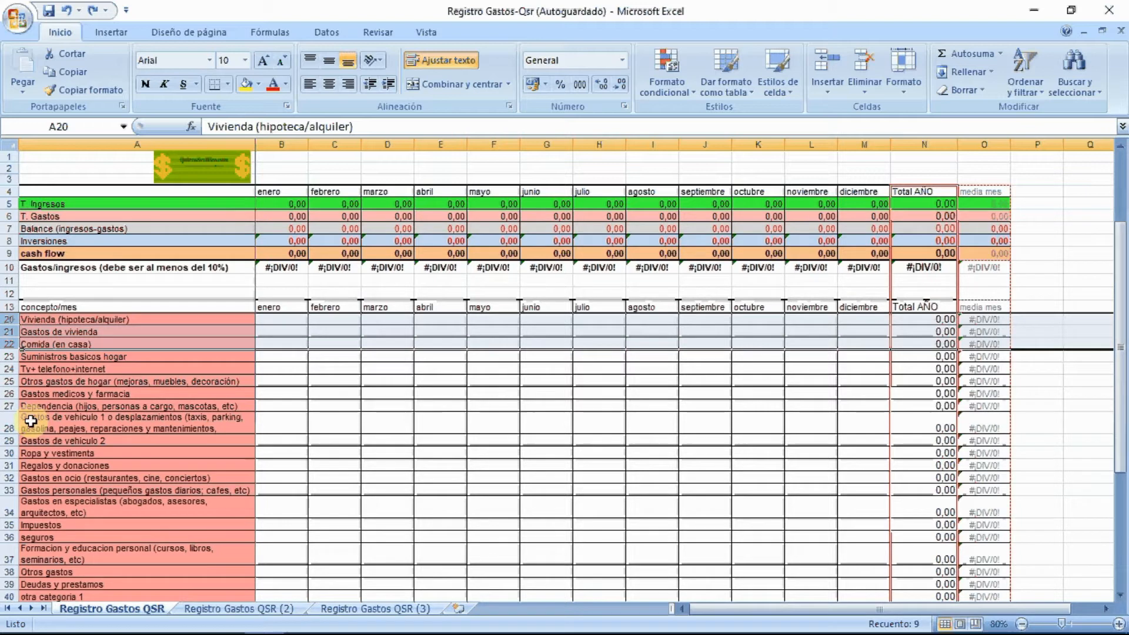
{"action": "left_click", "coordinate": [4, 420]}
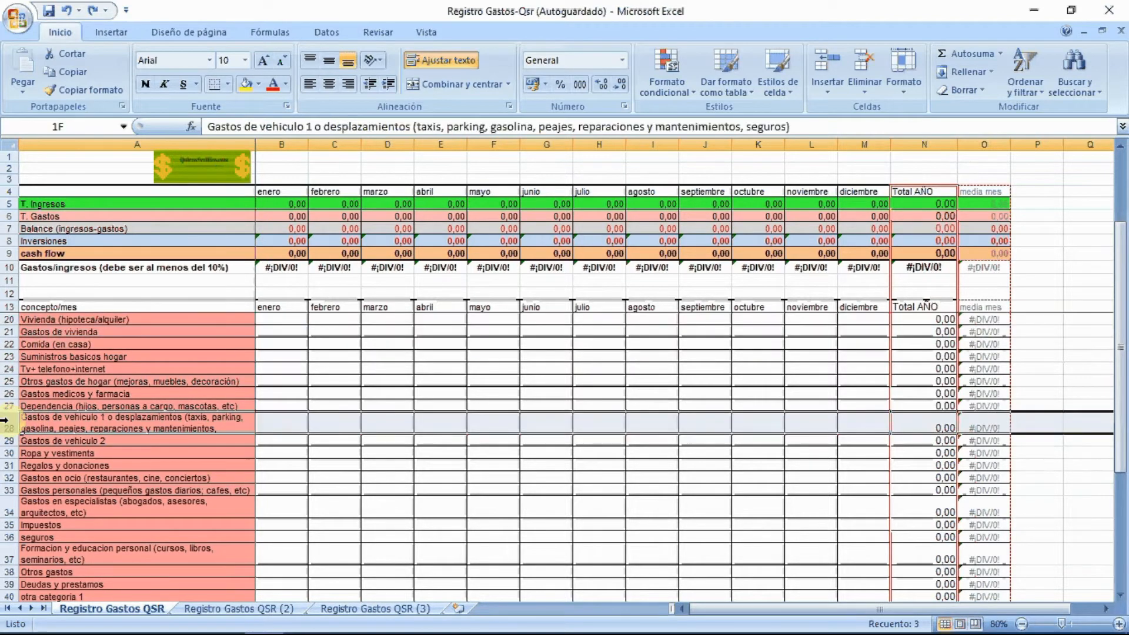
{"action": "left_click", "coordinate": [7, 452]}
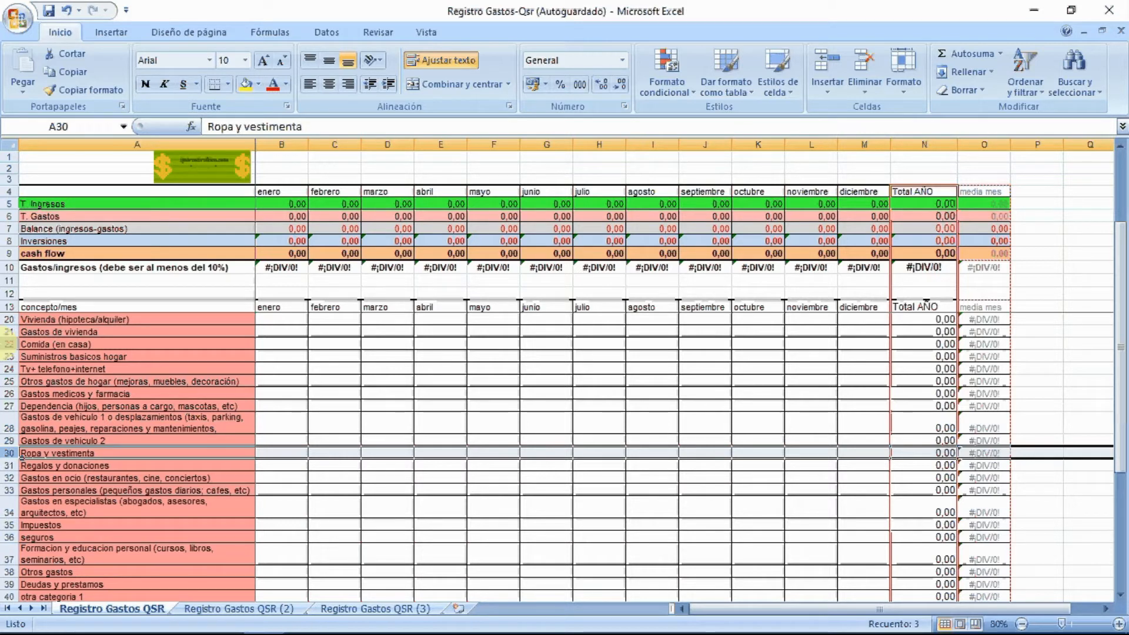
- Compare the monthly summary rows with the income, expense and Inversiones realizadas rows in the entry table
{"action": "left_click", "coordinate": [447, 358]}
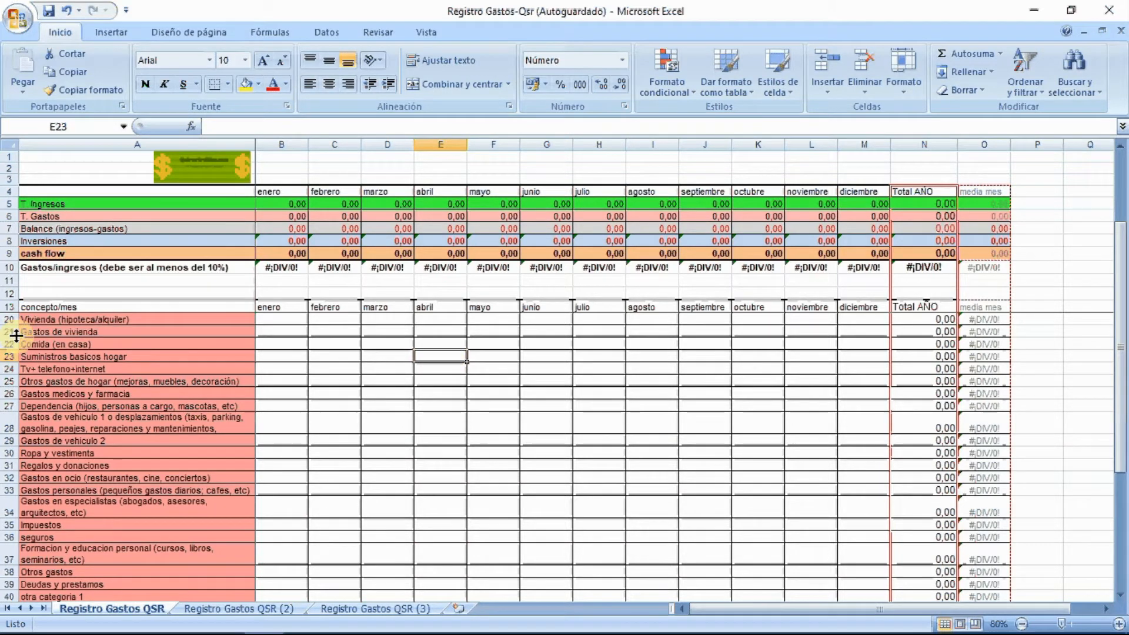
{"action": "scroll", "coordinate": [15, 363], "scroll_direction": "down", "scroll_amount": 1}
{"action": "scroll", "coordinate": [15, 362], "scroll_direction": "up", "scroll_amount": 1}
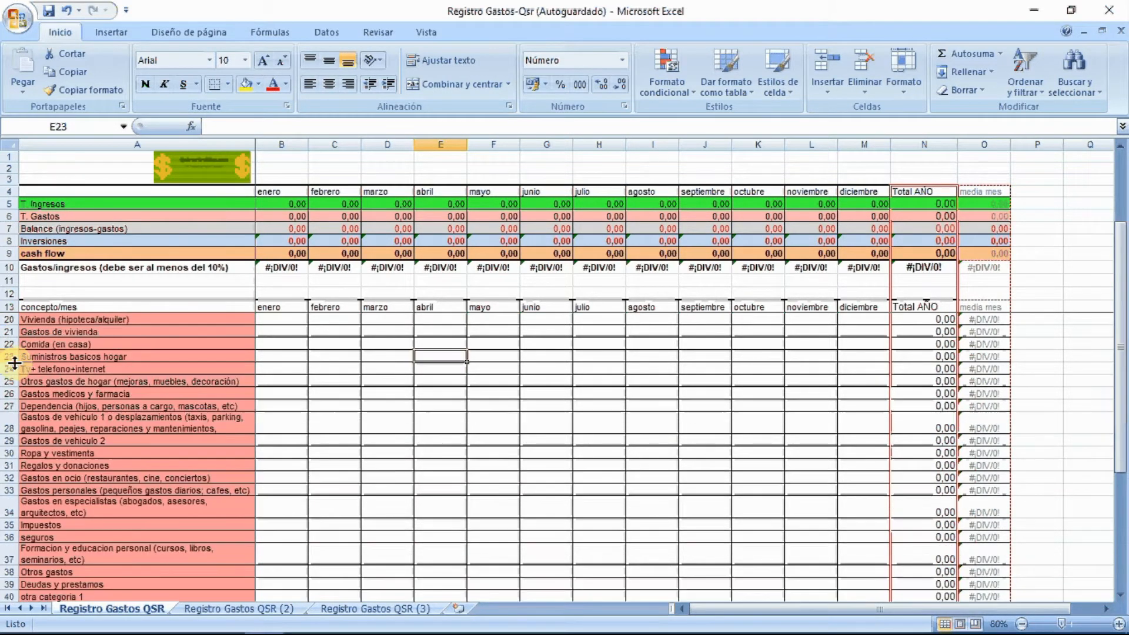
{"action": "scroll", "coordinate": [171, 347], "scroll_direction": "down", "scroll_amount": 3}
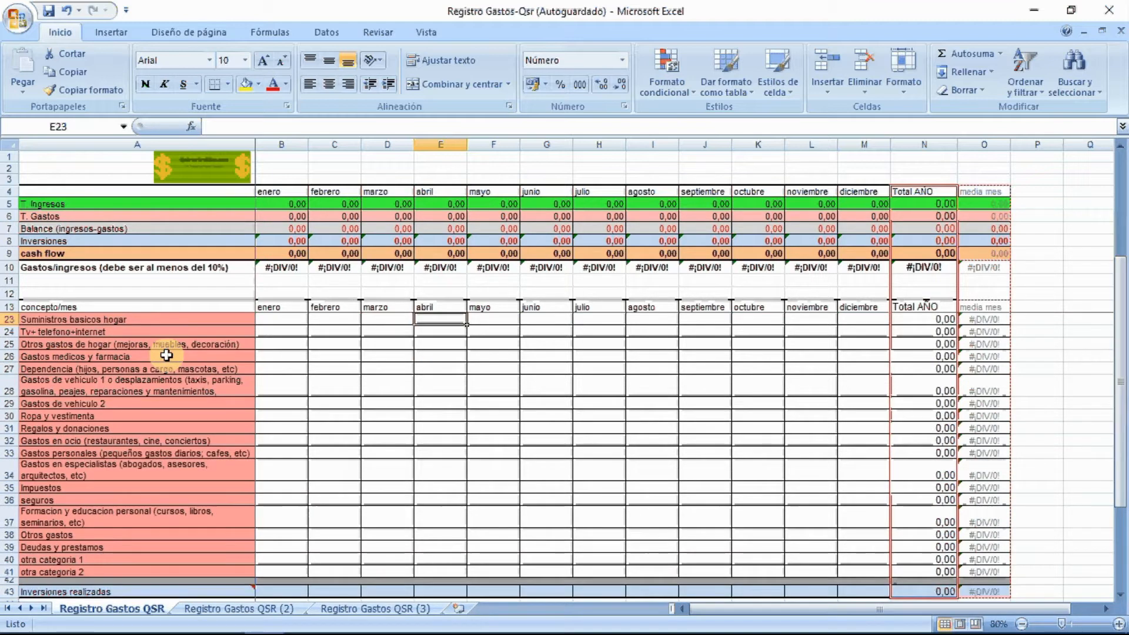
{"action": "scroll", "coordinate": [158, 365], "scroll_direction": "up", "scroll_amount": 3}
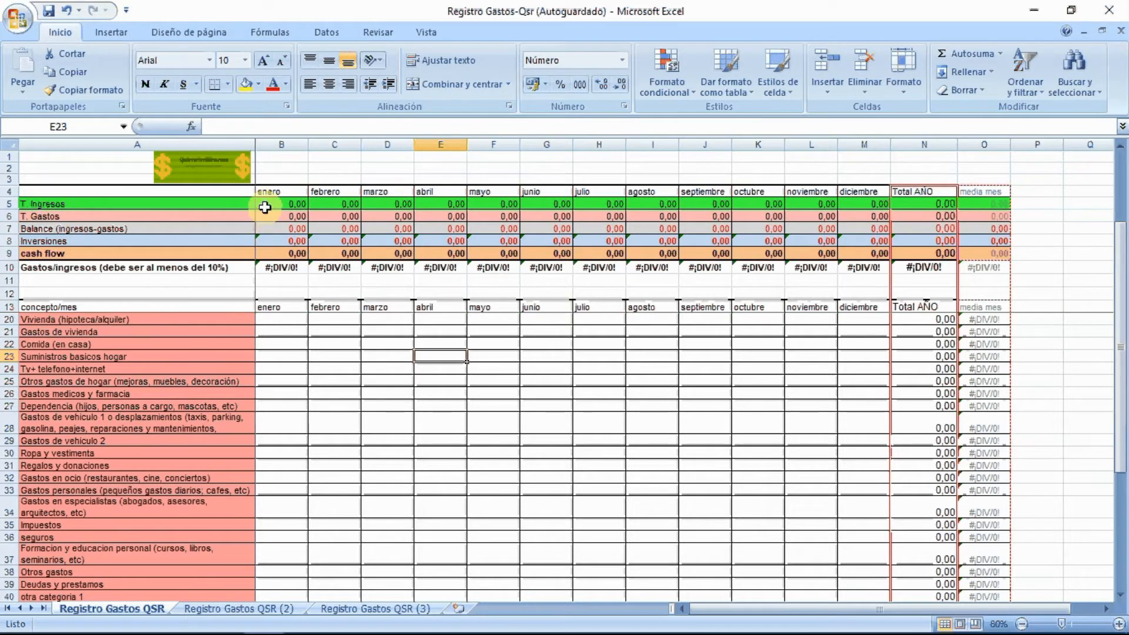
{"action": "scroll", "coordinate": [171, 335], "scroll_direction": "up", "scroll_amount": 2}
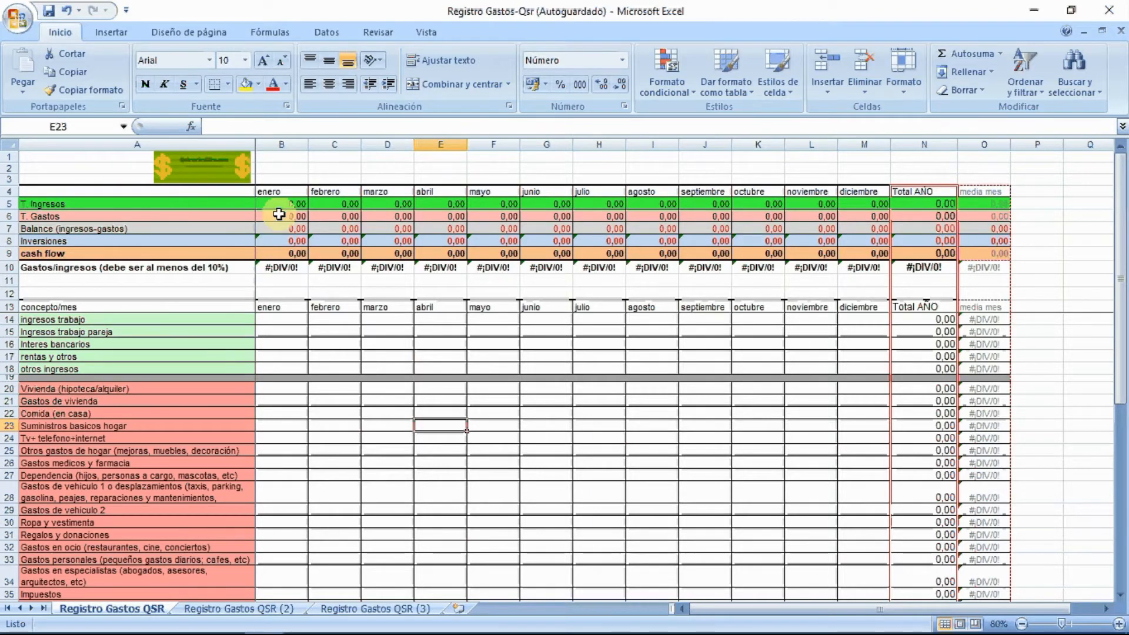
{"action": "scroll", "coordinate": [133, 435], "scroll_direction": "down", "scroll_amount": 3}
{"action": "scroll", "coordinate": [135, 465], "scroll_direction": "down", "scroll_amount": 1}
{"action": "scroll", "coordinate": [141, 493], "scroll_direction": "up", "scroll_amount": 2}
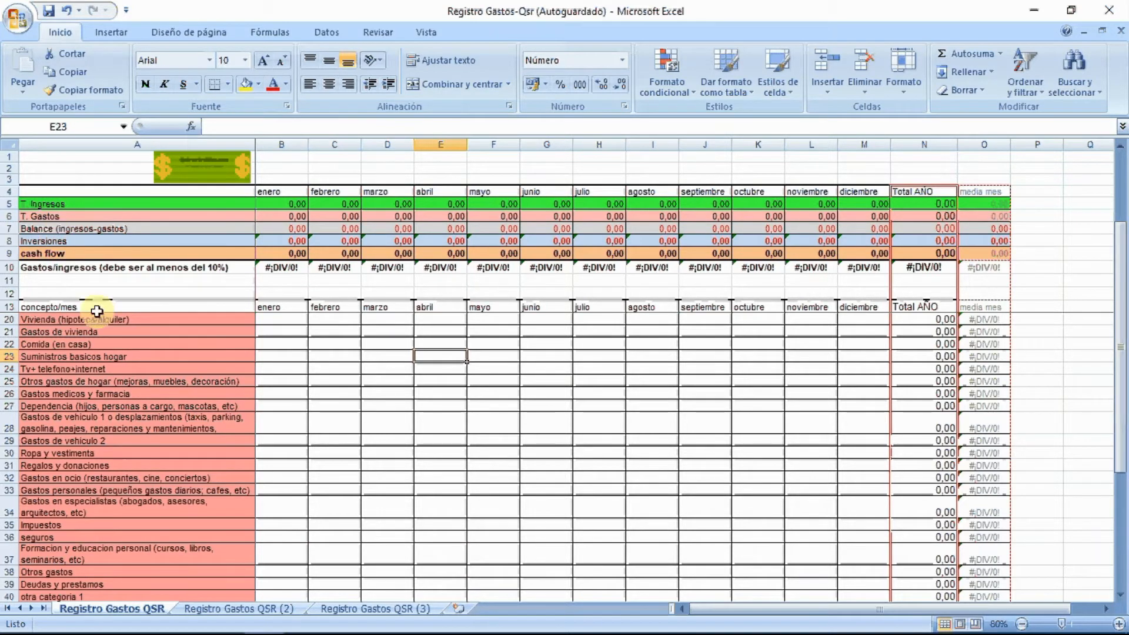
{"action": "scroll", "coordinate": [106, 335], "scroll_direction": "down", "scroll_amount": 3}
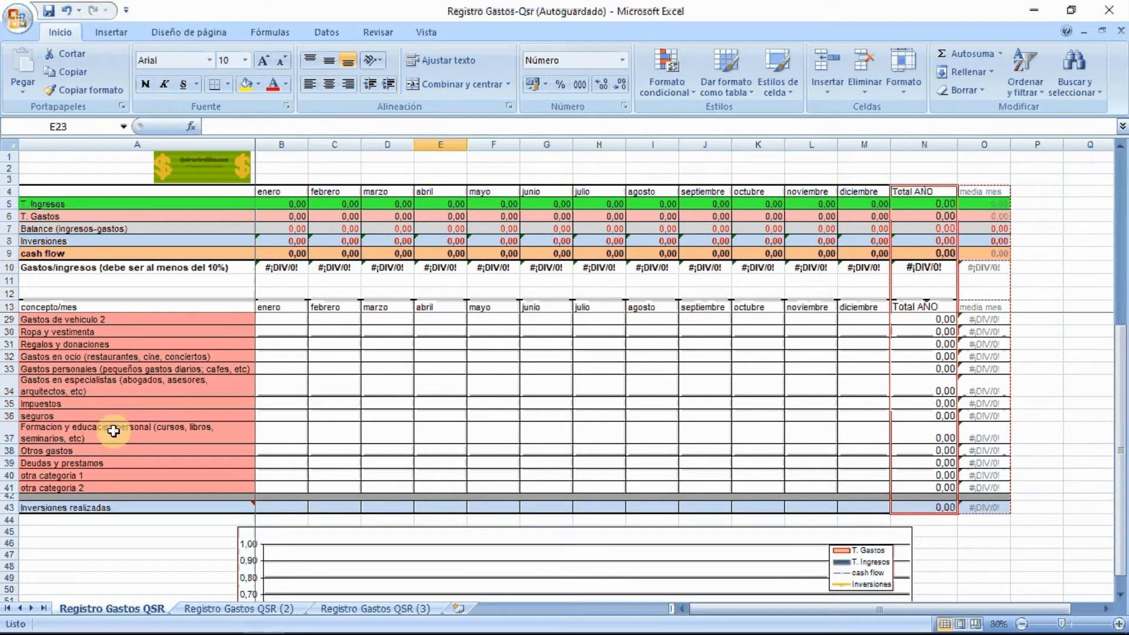
{"action": "scroll", "coordinate": [106, 377], "scroll_direction": "up", "scroll_amount": 2}
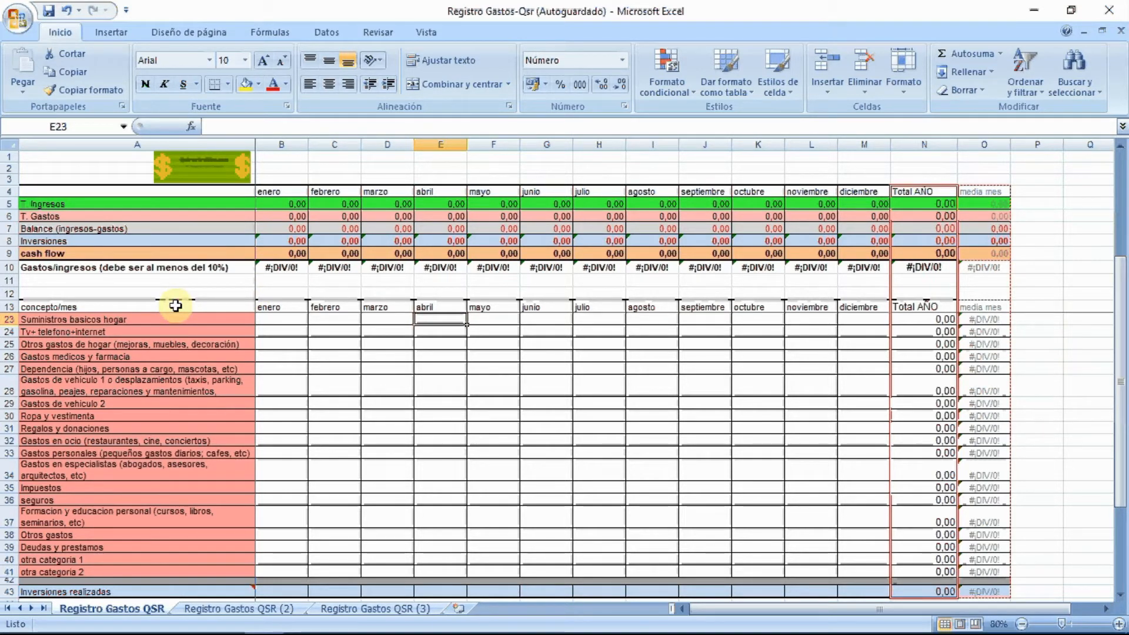
{"action": "scroll", "coordinate": [97, 380], "scroll_direction": "down", "scroll_amount": 2}
{"action": "scroll", "coordinate": [97, 381], "scroll_direction": "up", "scroll_amount": 2}
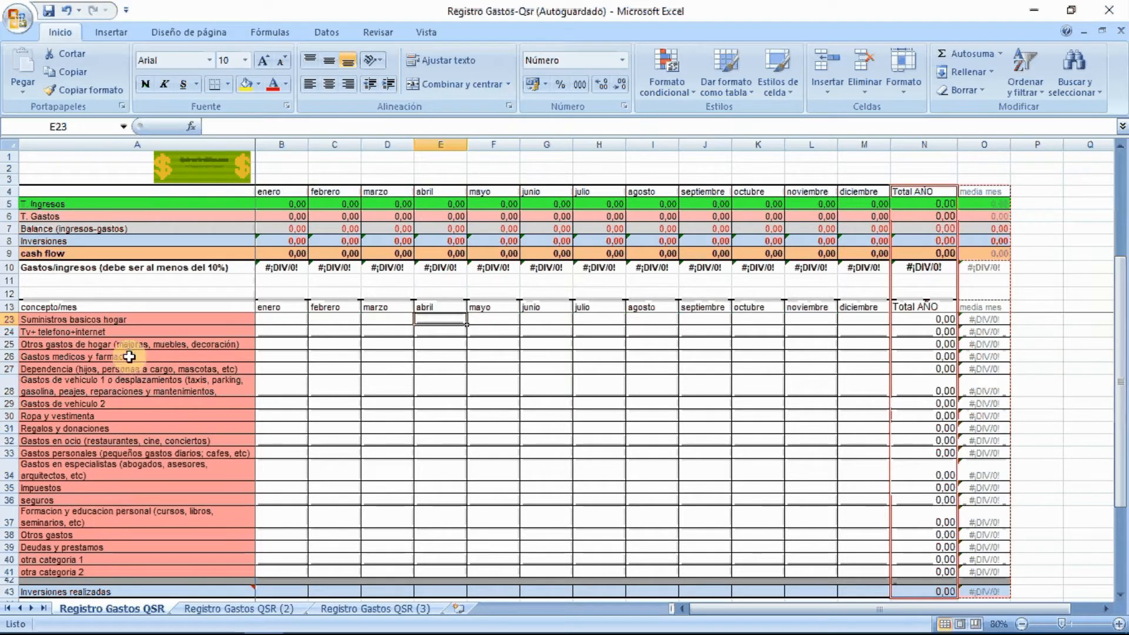
- Open the Registro Gastos QSR (2) sheet, enlarge its view, and select the Hipoteca category to examine the expense list
{"action": "left_click", "coordinate": [191, 614]}
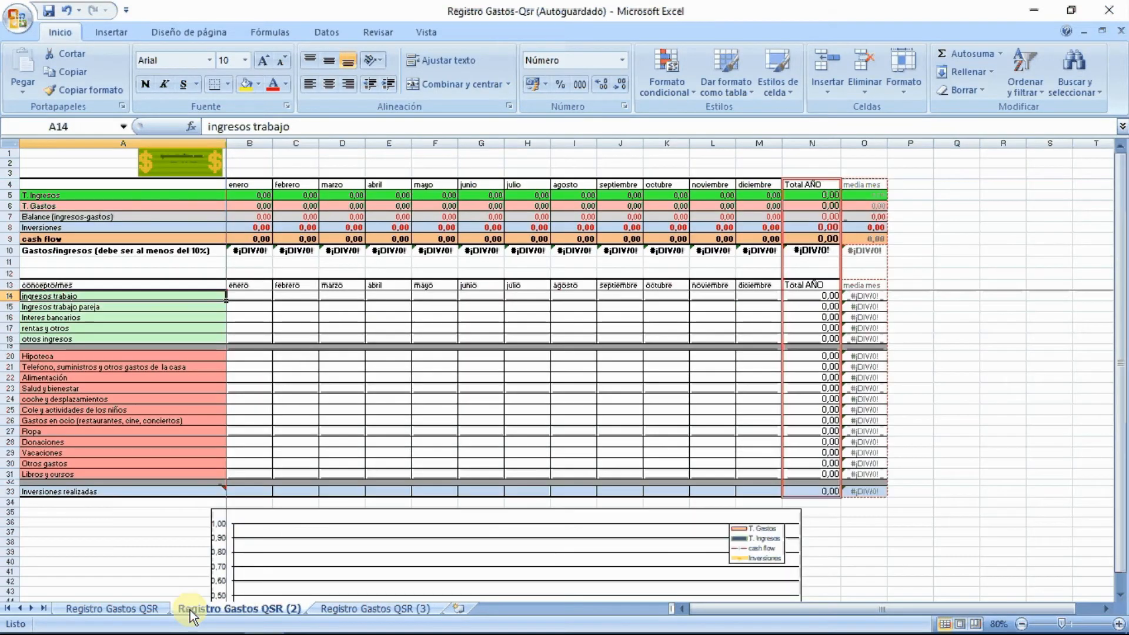
{"action": "left_click", "coordinate": [1118, 624]}
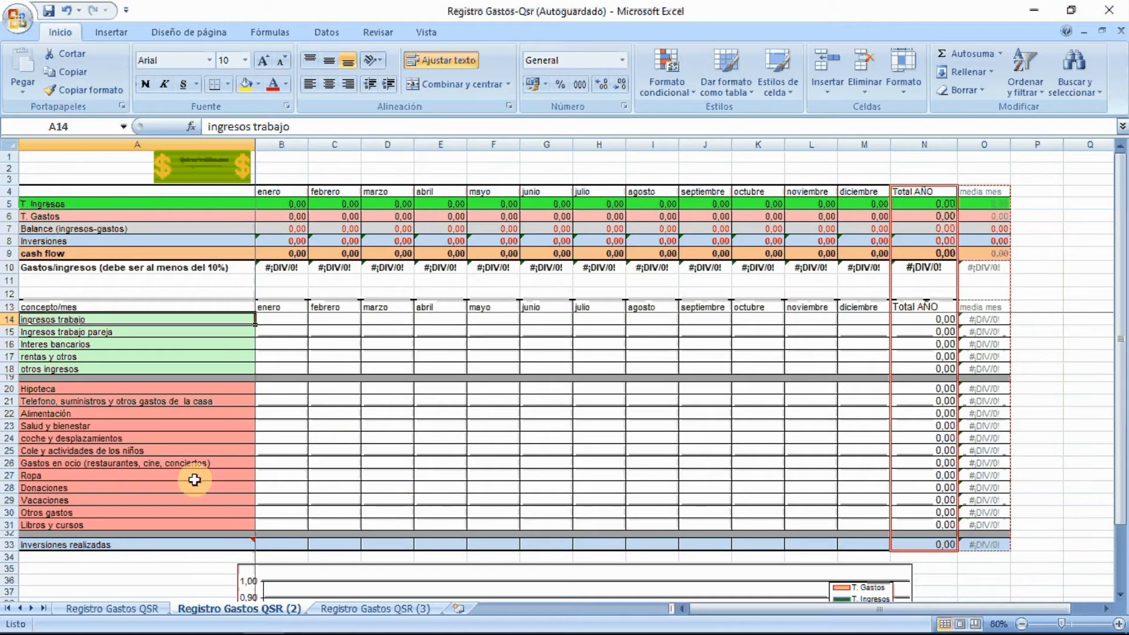
{"action": "left_click", "coordinate": [51, 390]}
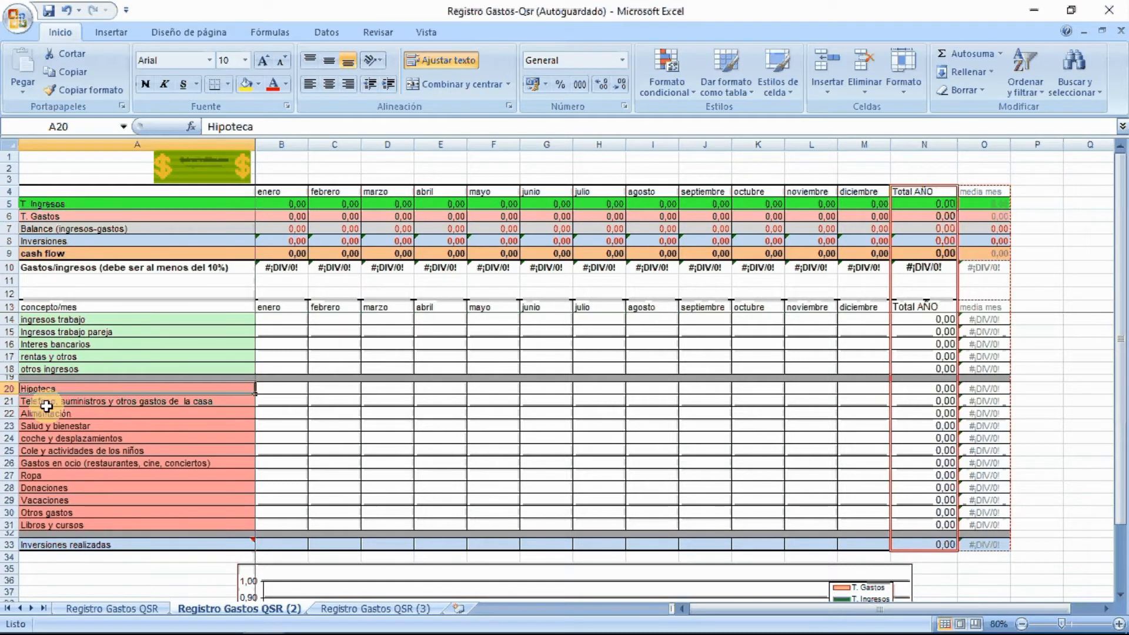
- Return to the Registro Gastos QSR sheet and review the expense categories from Vivienda (hipoteca/alquiler) through Suministros basicos hogar
{"action": "left_click", "coordinate": [142, 611]}
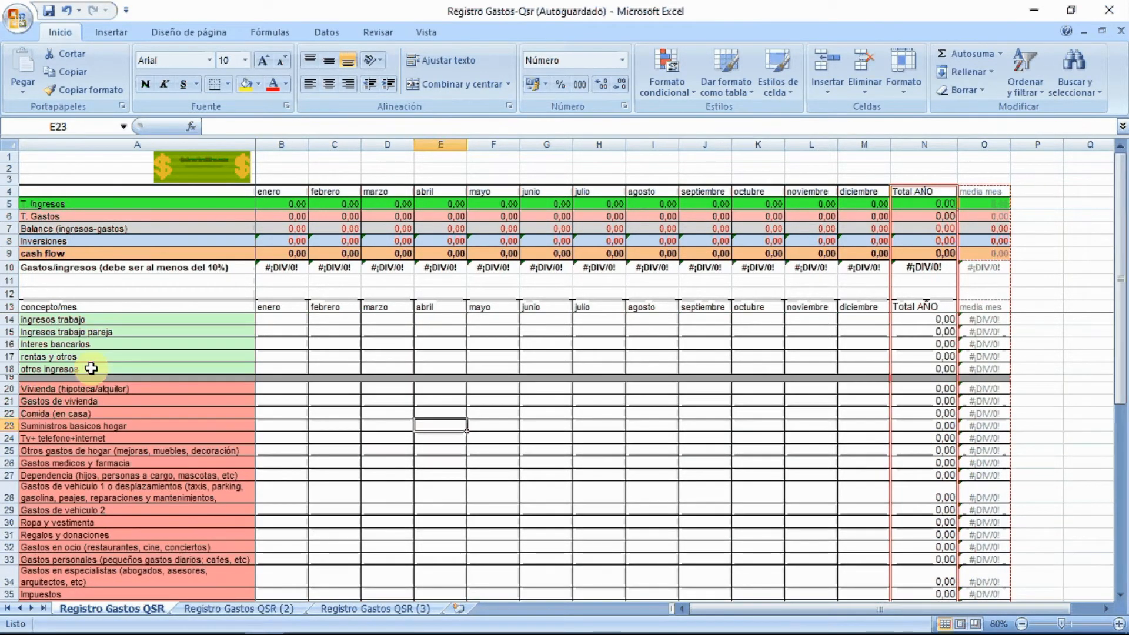
{"action": "left_click", "coordinate": [89, 389]}
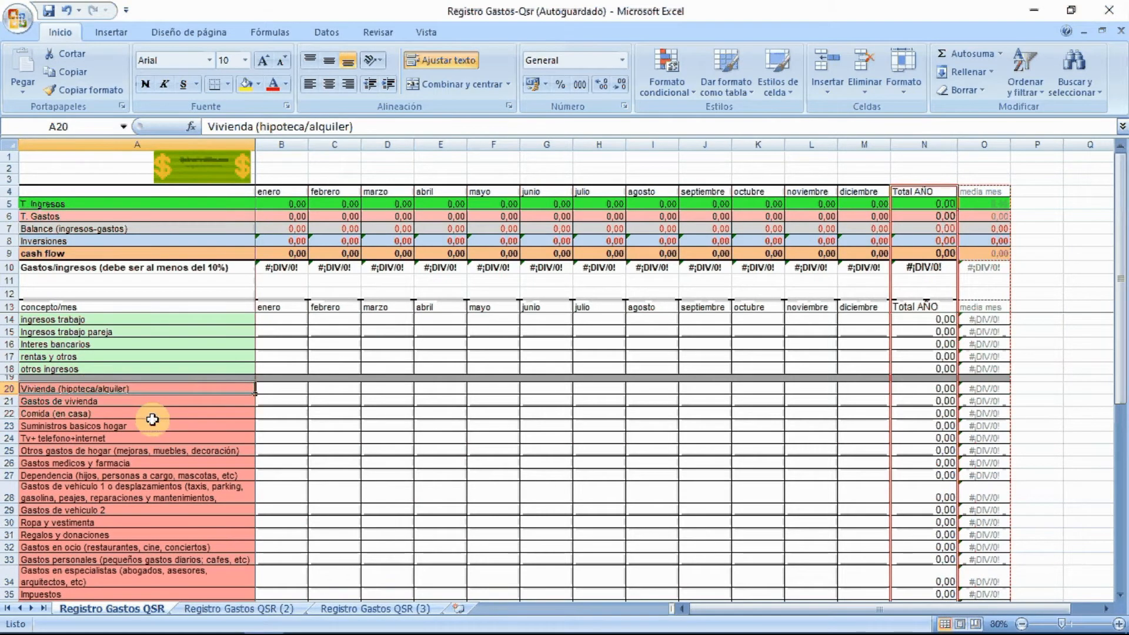
{"action": "left_click", "coordinate": [106, 402]}
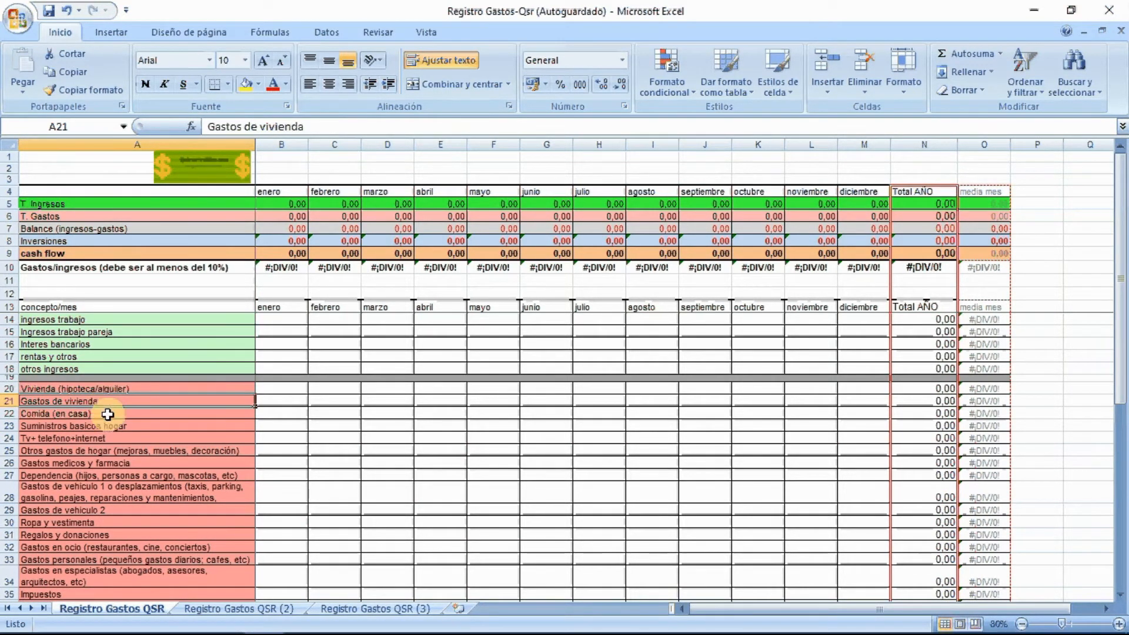
{"action": "left_click", "coordinate": [109, 422]}
{"action": "left_click", "coordinate": [103, 411]}
{"action": "left_click", "coordinate": [109, 425]}
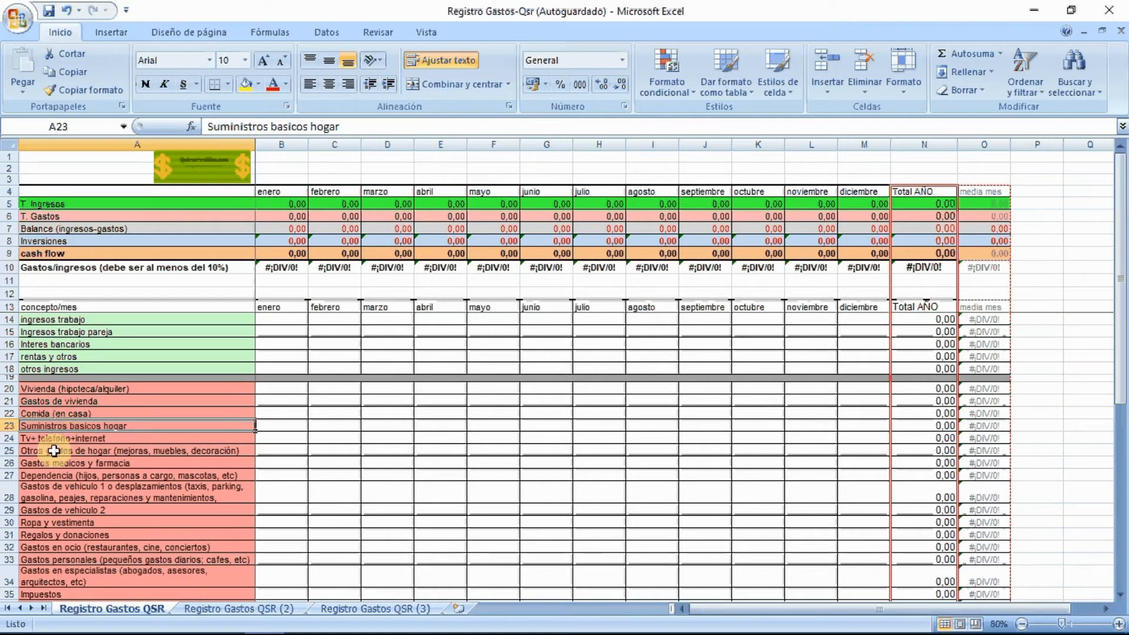
- Review the expense categories from Tv+ telefono+internet through Gastos de vehiculo 1 o desplazamientos one by one
{"action": "key", "text": "Down"}
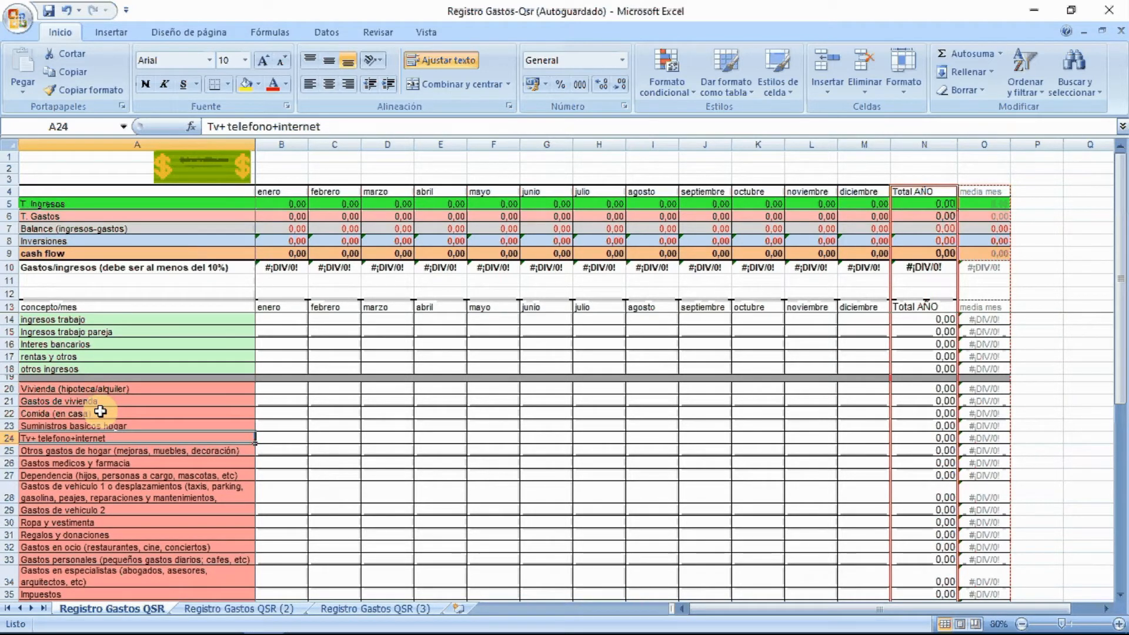
{"action": "left_click", "coordinate": [75, 451]}
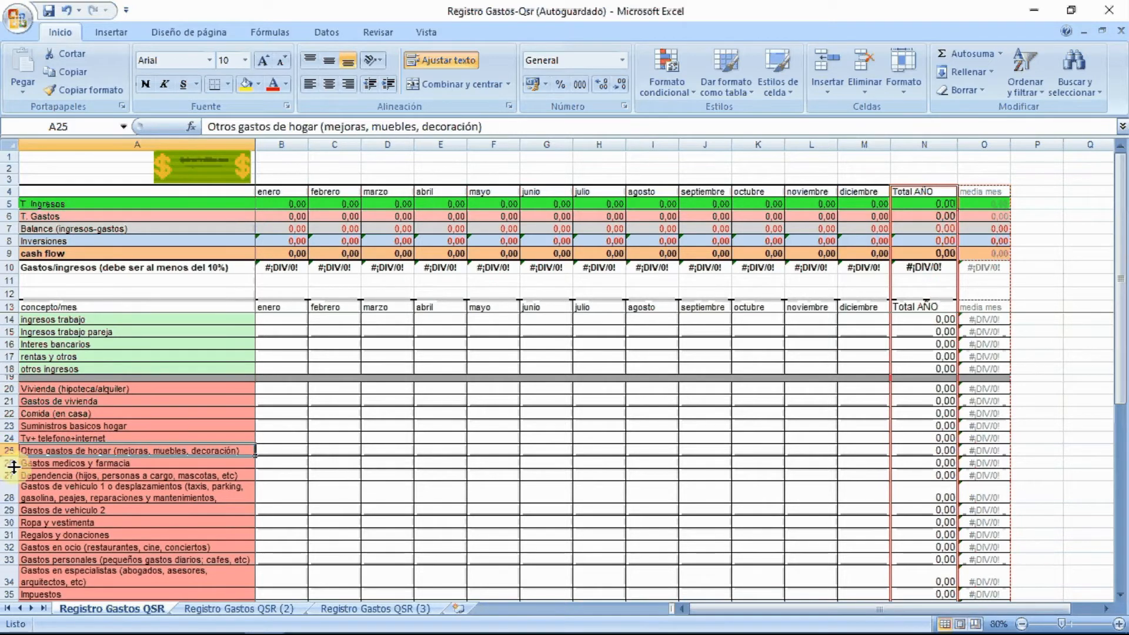
{"action": "left_click", "coordinate": [140, 466]}
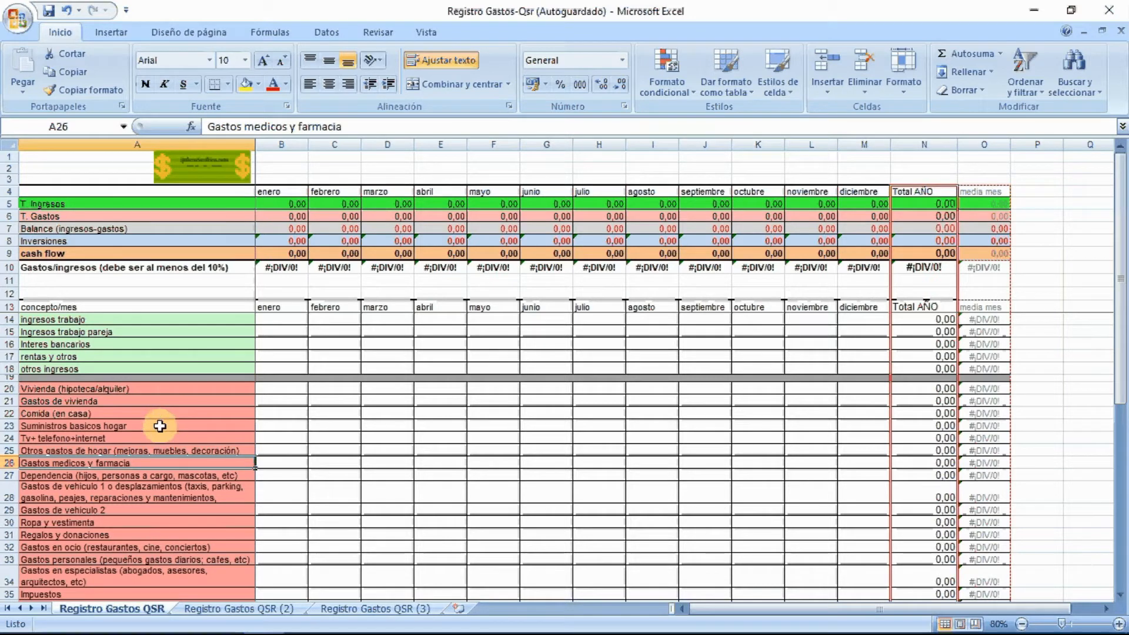
{"action": "left_click", "coordinate": [131, 474]}
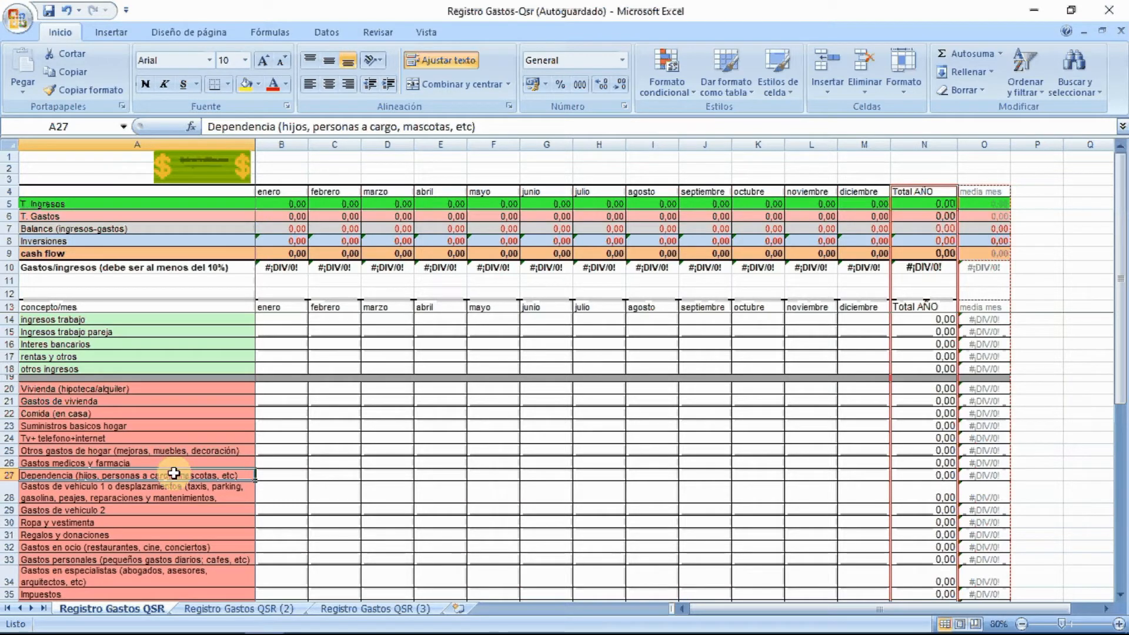
{"action": "left_click", "coordinate": [103, 491]}
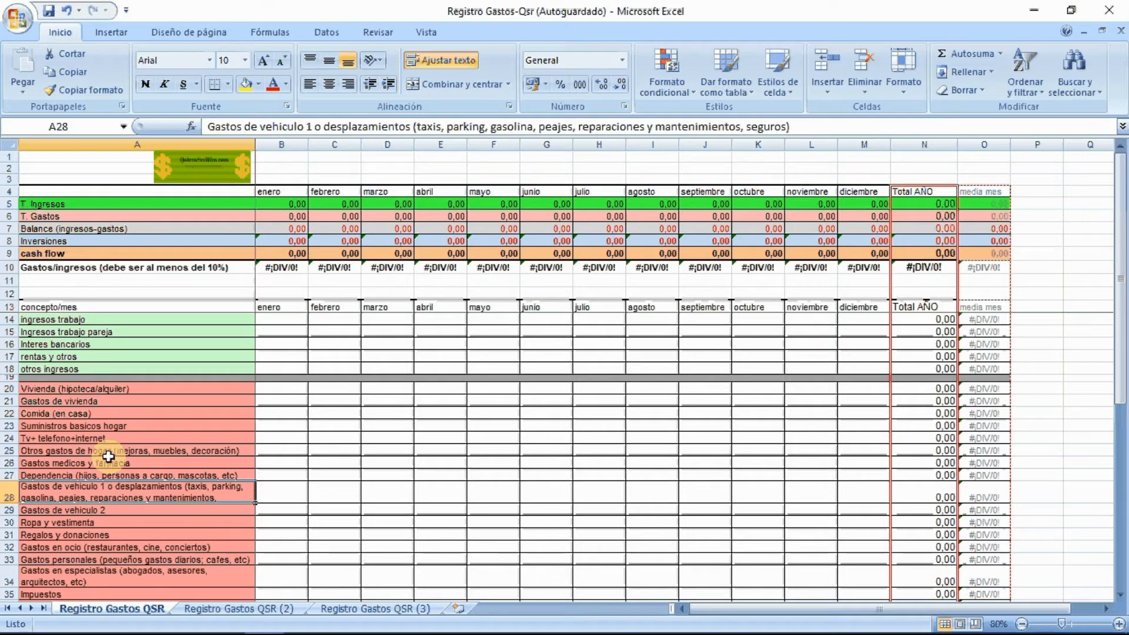
- Review the Gastos de vehiculo 2, Ropa y vestimenta, and Regalos y donaciones categories
{"action": "scroll", "coordinate": [106, 465], "scroll_direction": "down", "scroll_amount": 1}
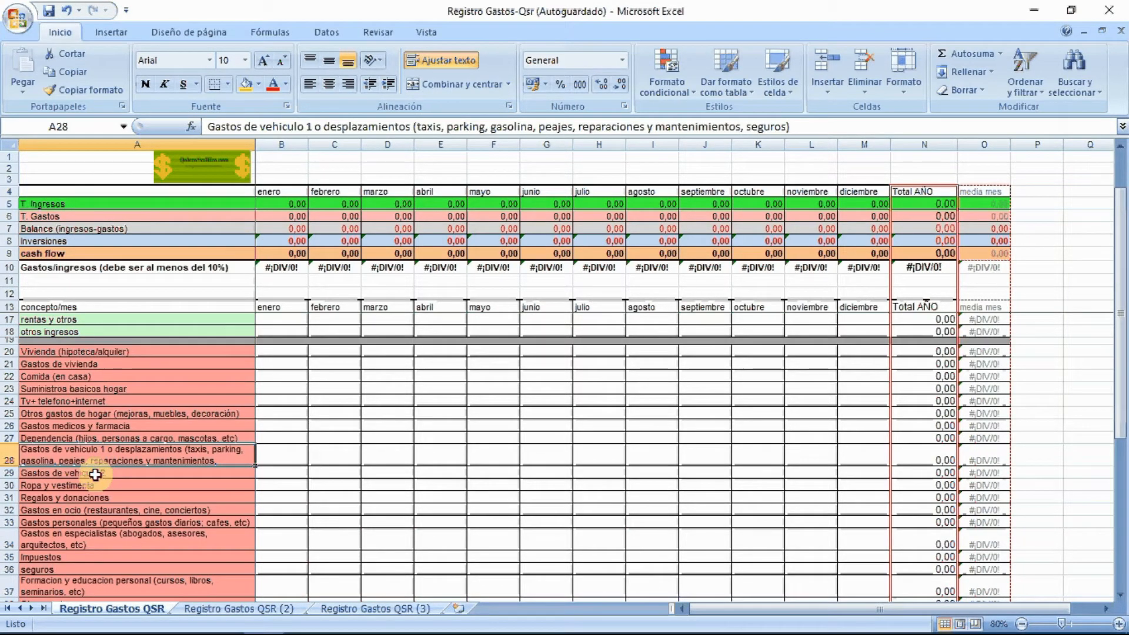
{"action": "left_click", "coordinate": [94, 474]}
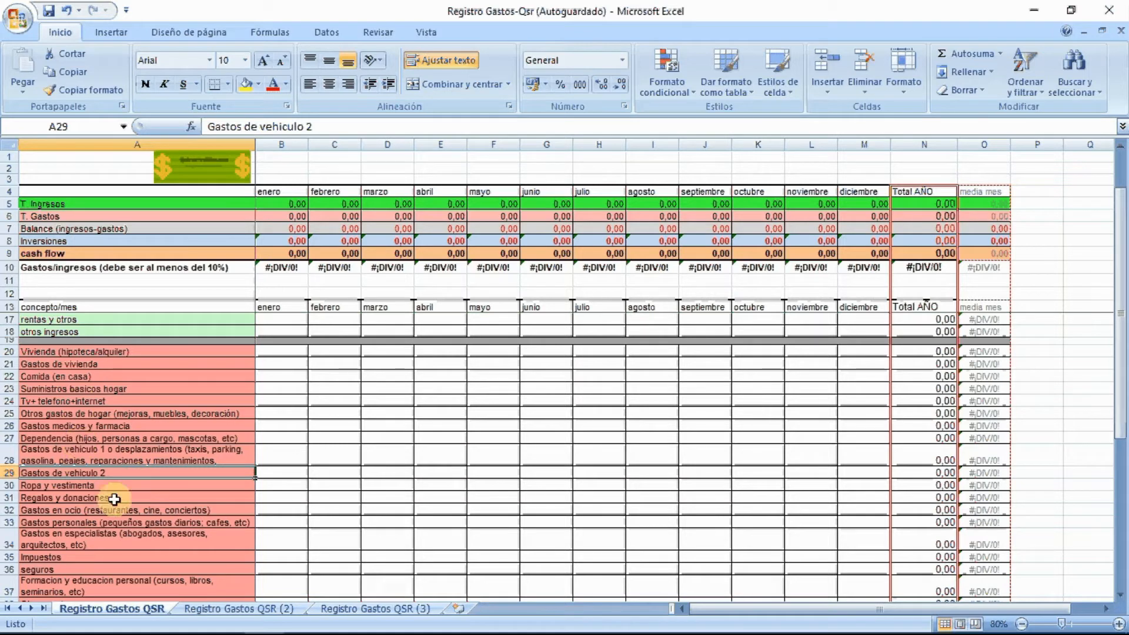
{"action": "key", "text": "Down"}
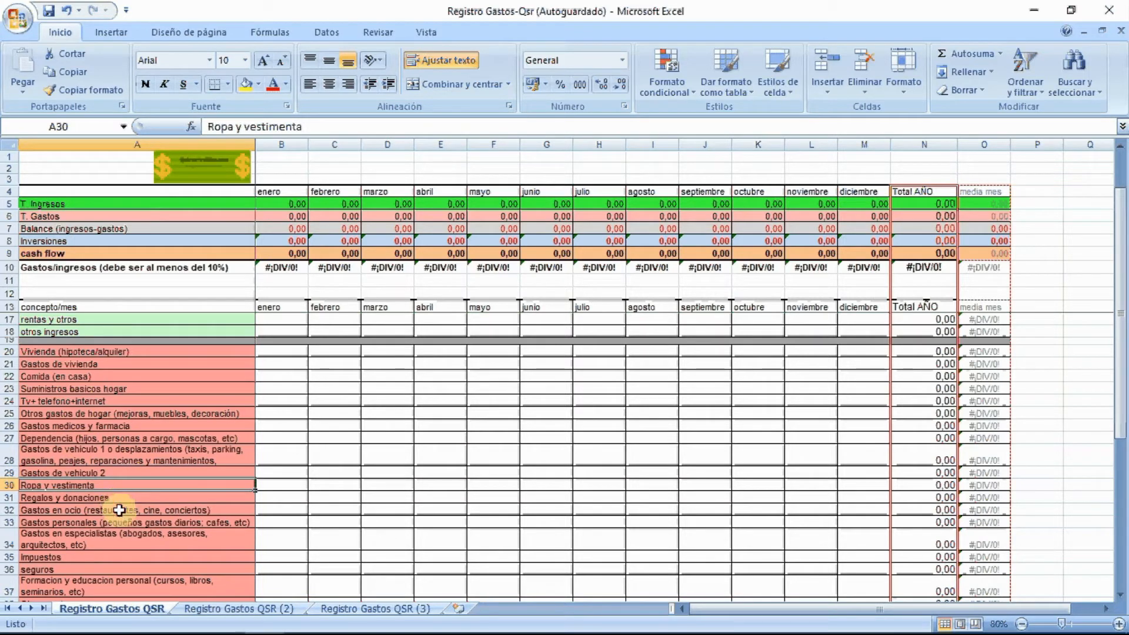
{"action": "scroll", "coordinate": [126, 453], "scroll_direction": "down", "scroll_amount": 1}
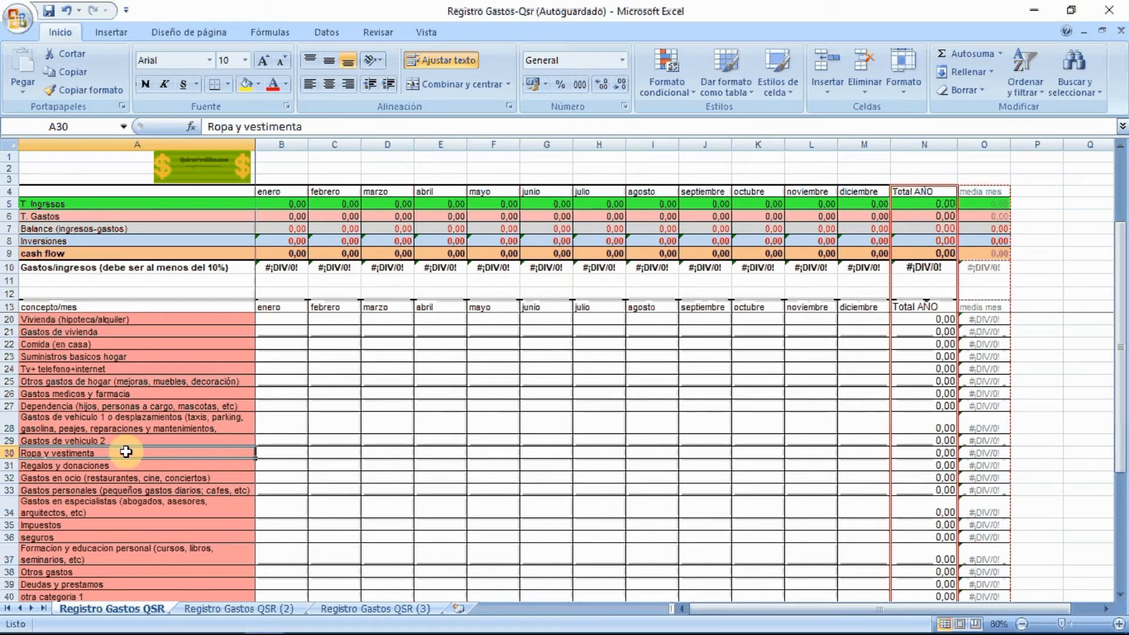
{"action": "left_click", "coordinate": [100, 467]}
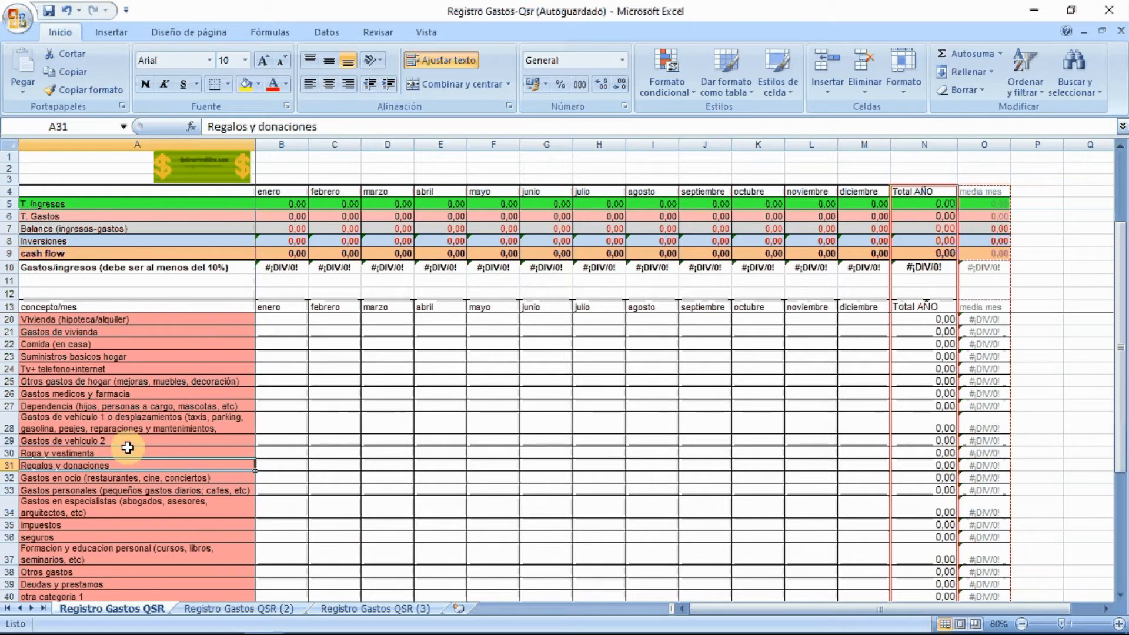
- Review the Gastos en ocio, Gastos personales, and Impuestos categories
{"action": "scroll", "coordinate": [128, 448], "scroll_direction": "down", "scroll_amount": 1}
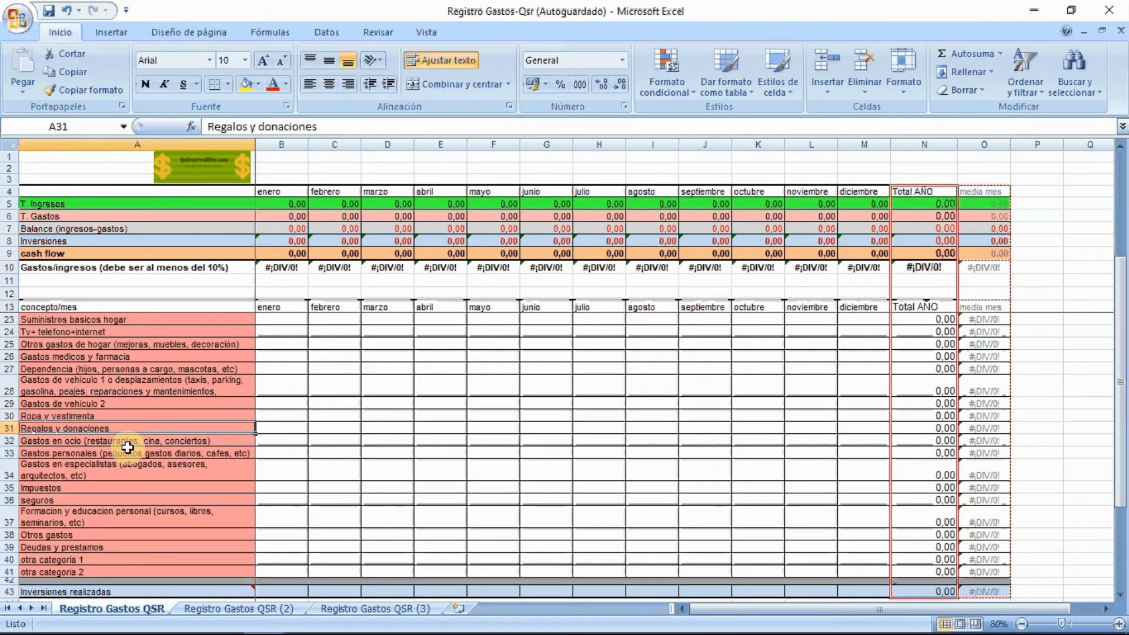
{"action": "left_click", "coordinate": [98, 442]}
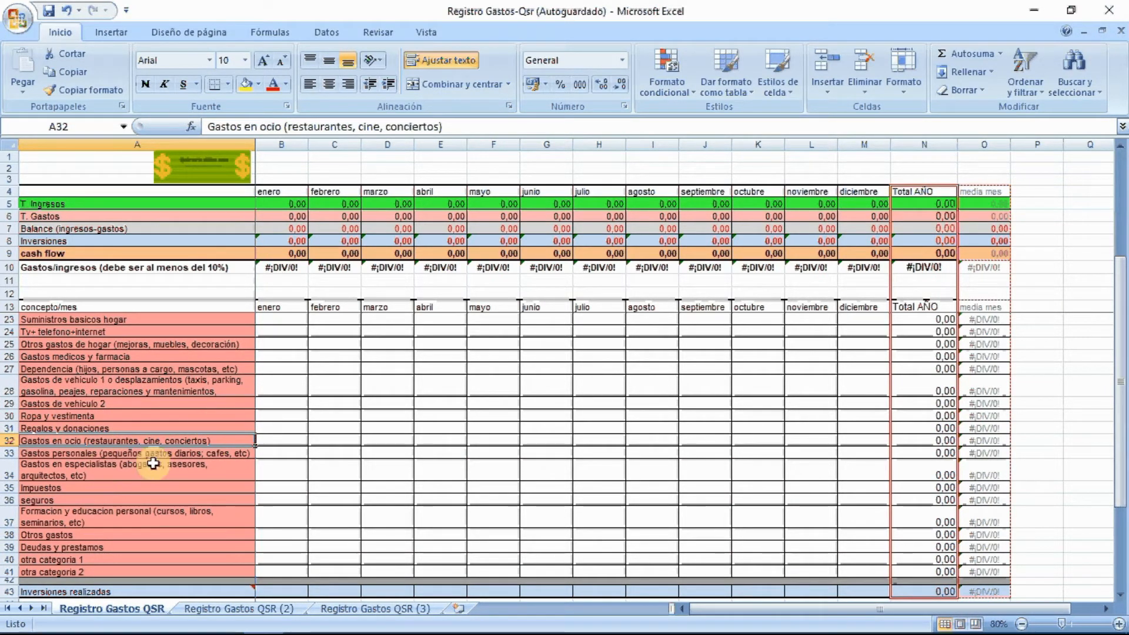
{"action": "left_click", "coordinate": [59, 454]}
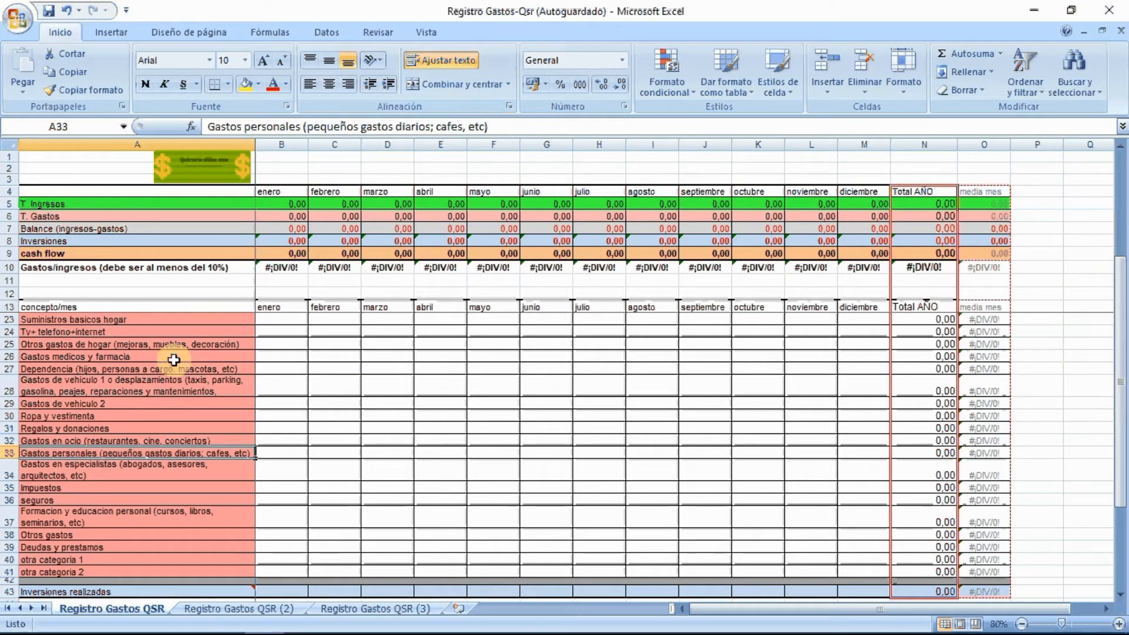
{"action": "scroll", "coordinate": [169, 358], "scroll_direction": "down", "scroll_amount": 1}
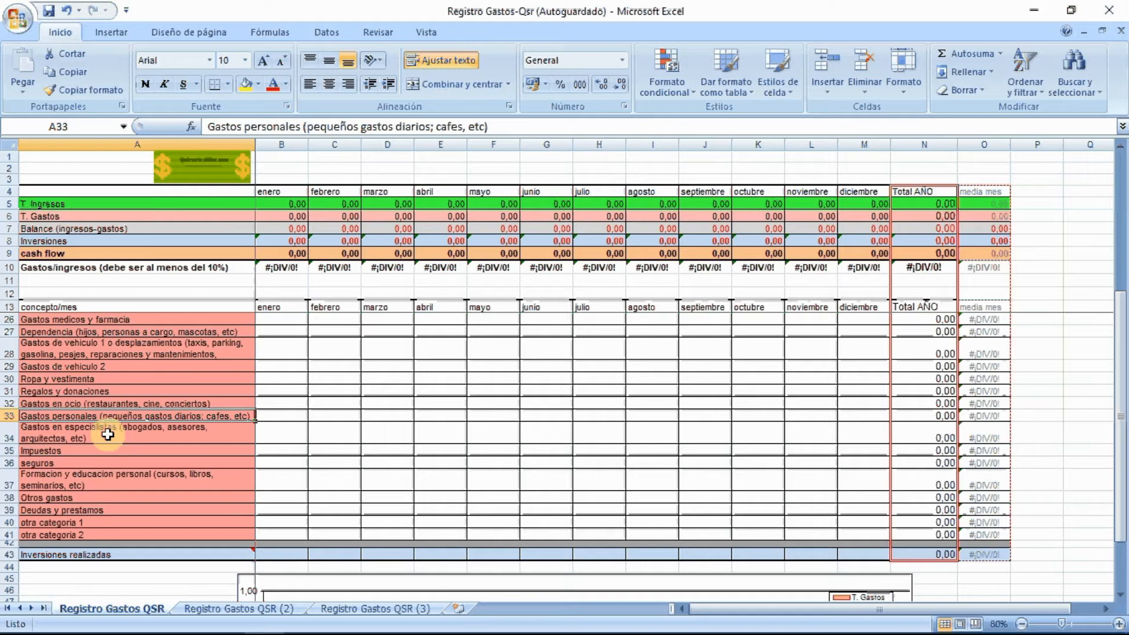
{"action": "left_click", "coordinate": [47, 452]}
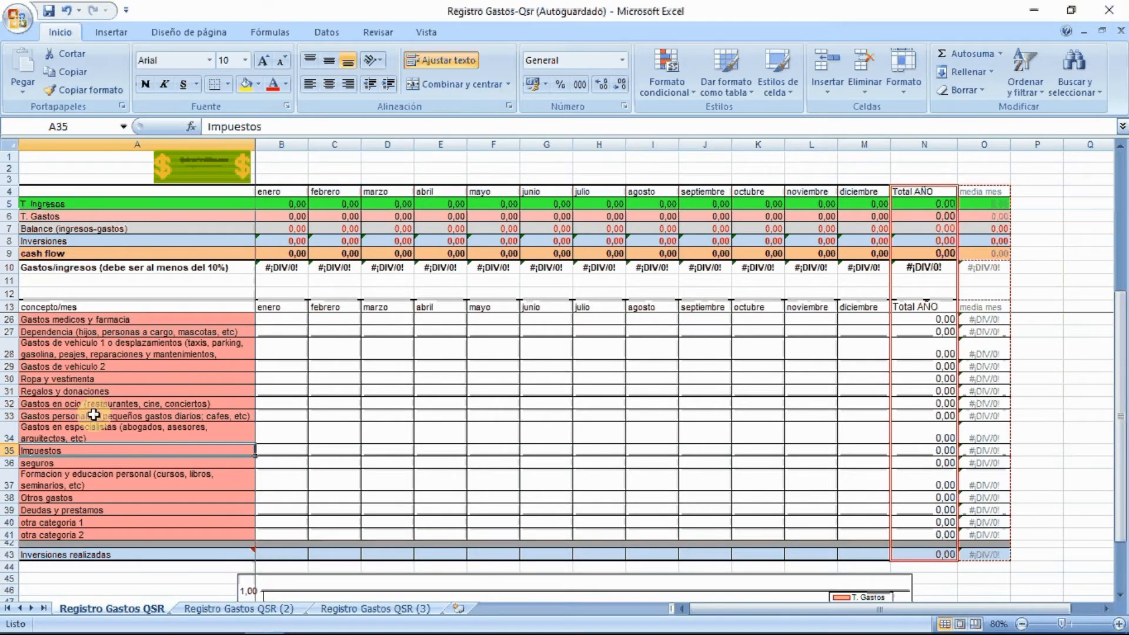
- Review the Otros gastos and Deudas y prestamos categories, and read the comment on Inversiones realizadas
{"action": "scroll", "coordinate": [94, 415], "scroll_direction": "down", "scroll_amount": 1}
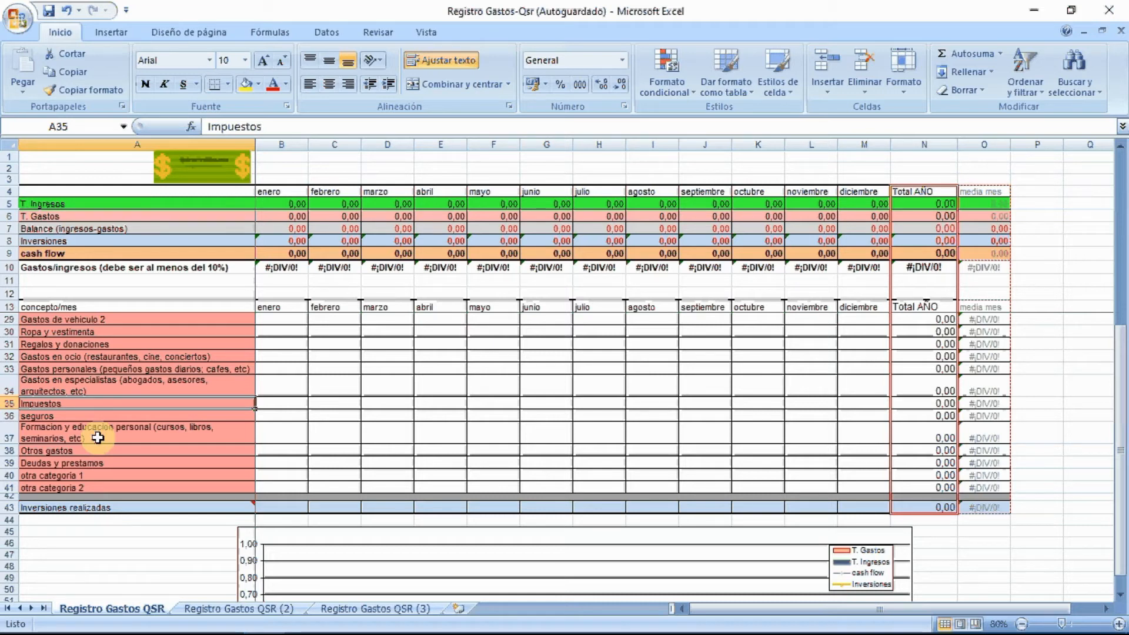
{"action": "left_click", "coordinate": [67, 451]}
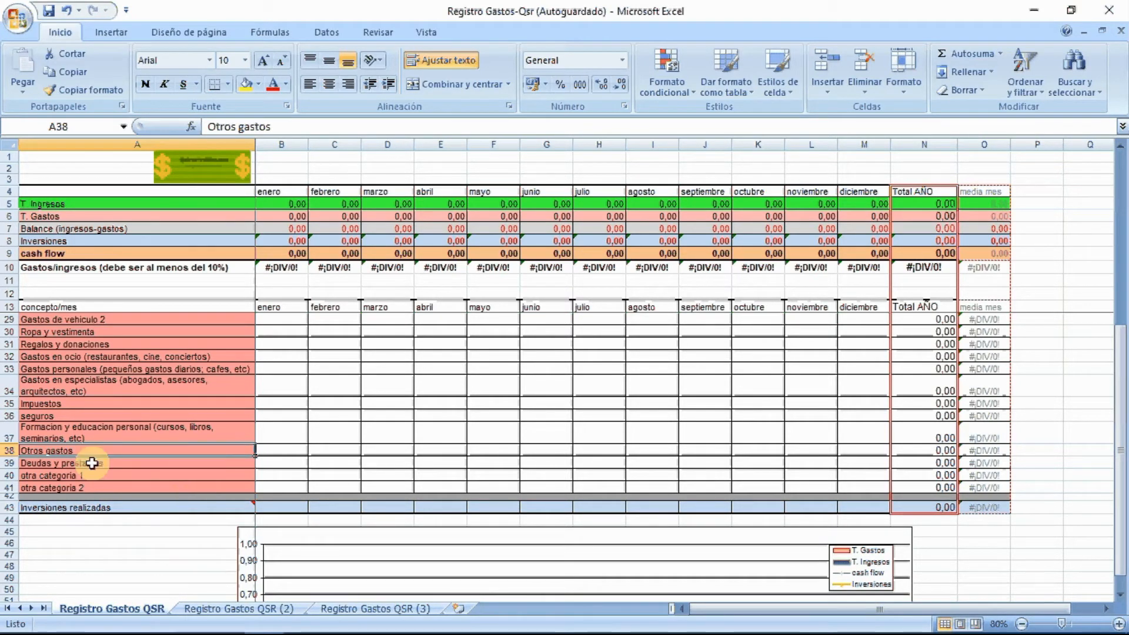
{"action": "left_click", "coordinate": [92, 463]}
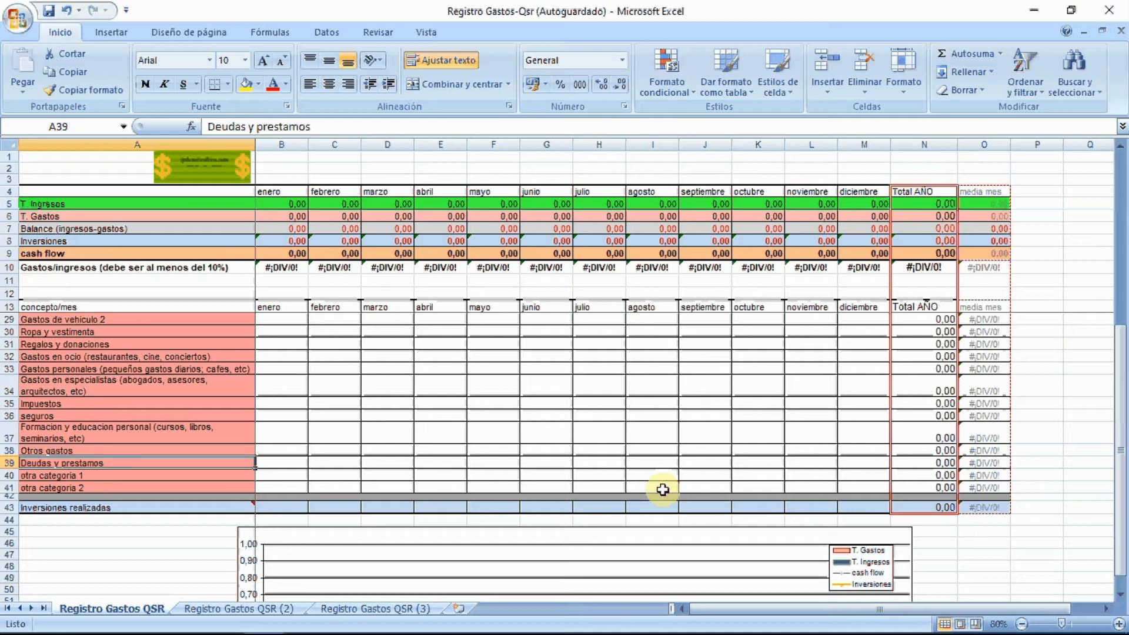
{"action": "mouse_move", "coordinate": [136, 514]}
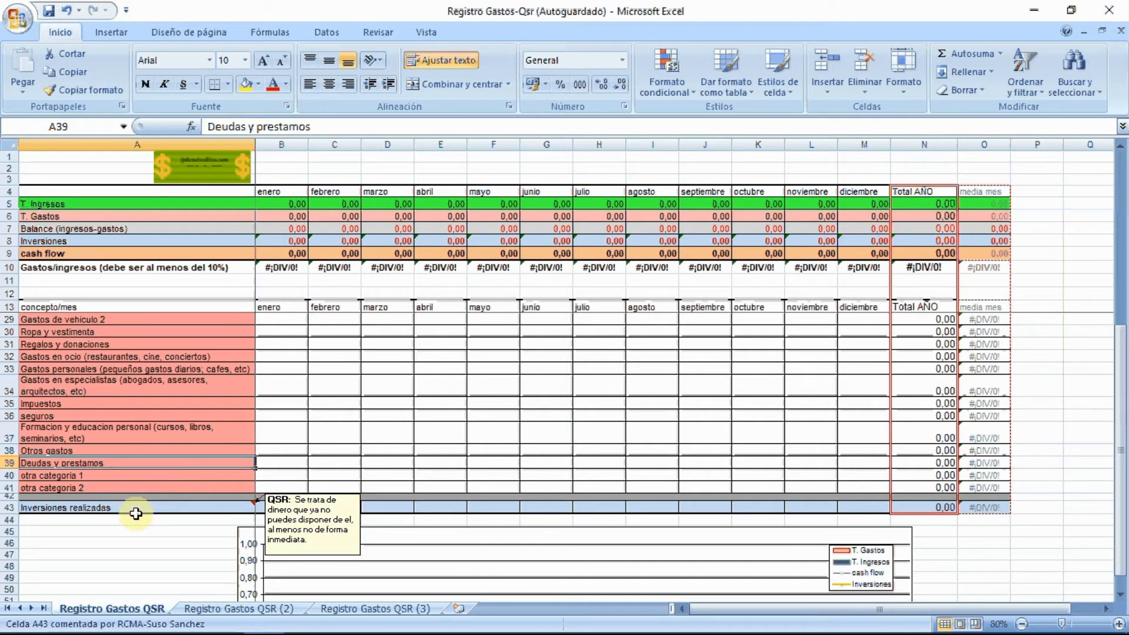
- On the Registro Gastos QSR (2) sheet, select the expense categories from Hipoteca to Libros y cursos to examine the range
{"action": "scroll", "coordinate": [171, 398], "scroll_direction": "up", "scroll_amount": 3}
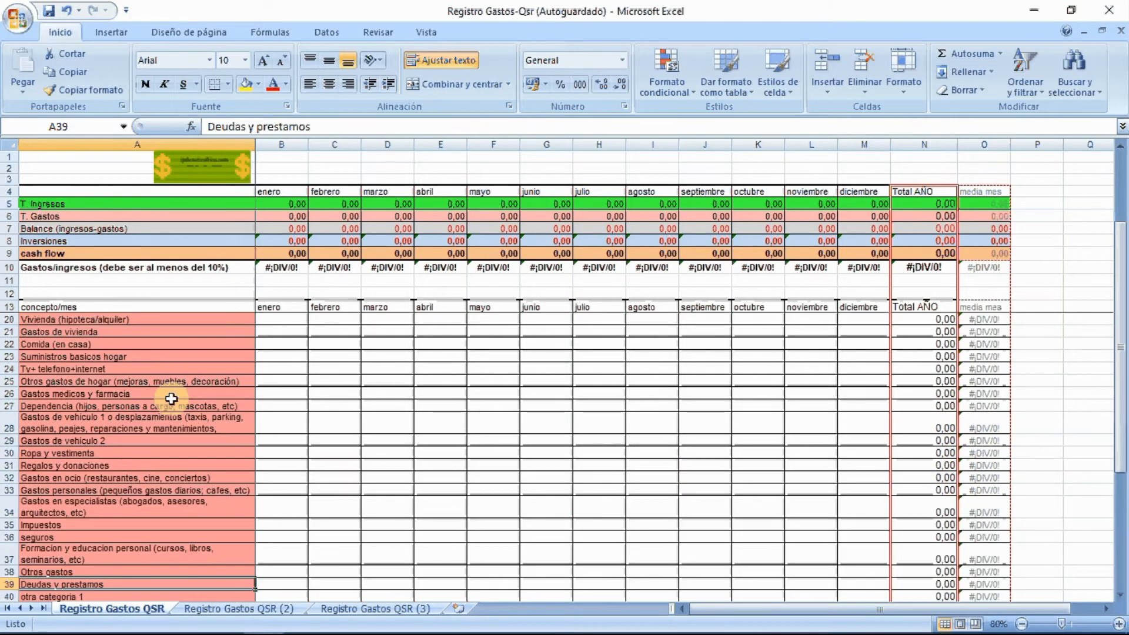
{"action": "scroll", "coordinate": [171, 399], "scroll_direction": "up", "scroll_amount": 2}
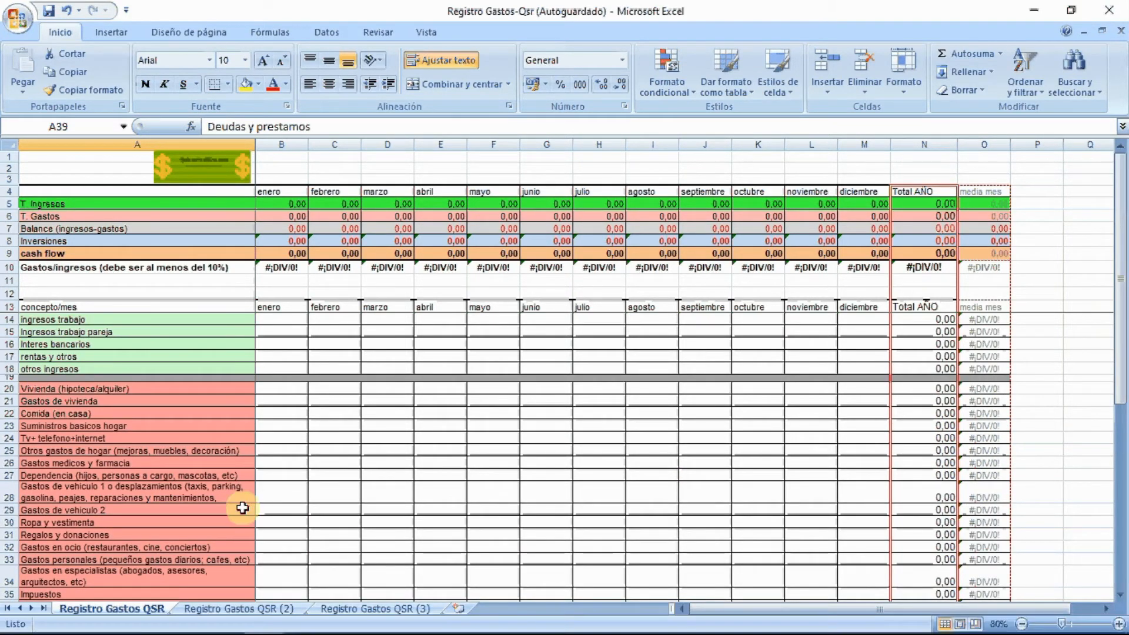
{"action": "left_click", "coordinate": [235, 608]}
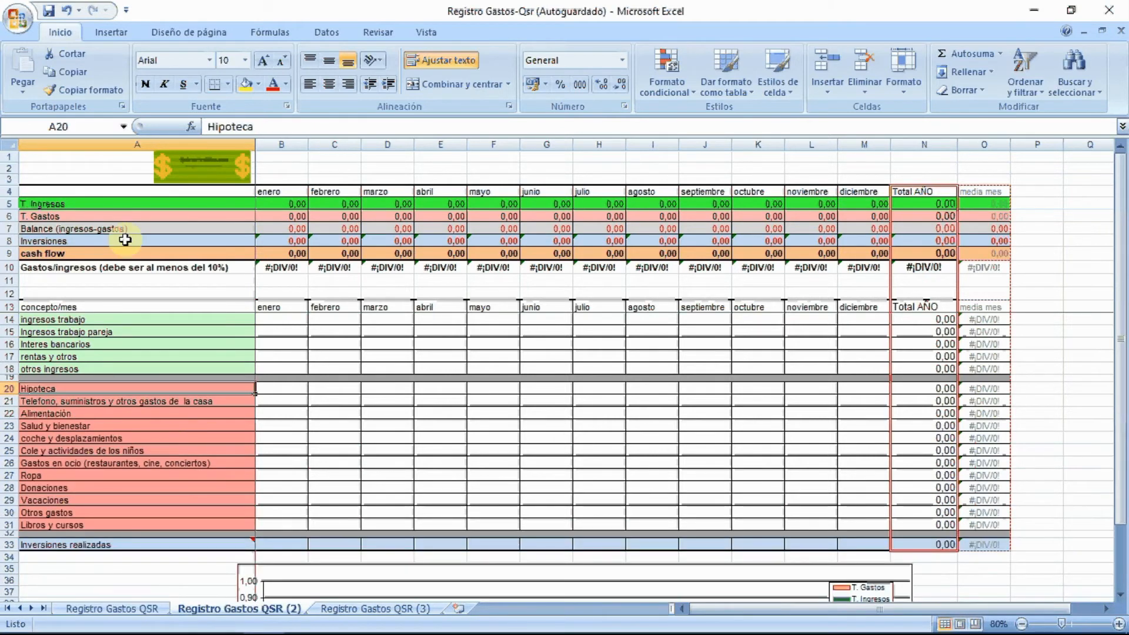
{"action": "left_click_drag", "start_coordinate": [48, 387], "coordinate": [110, 525]}
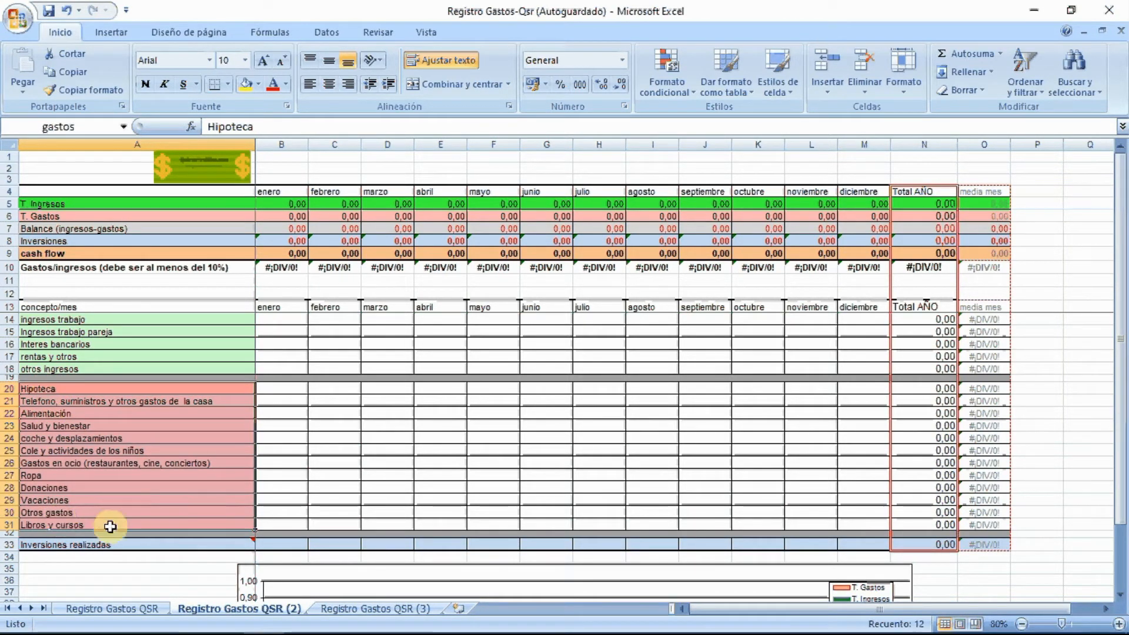
- Review the Telefono, suministros y otros gastos de la casa, Salud y bienestar, and coche y desplazamientos categories
{"action": "left_click", "coordinate": [97, 396]}
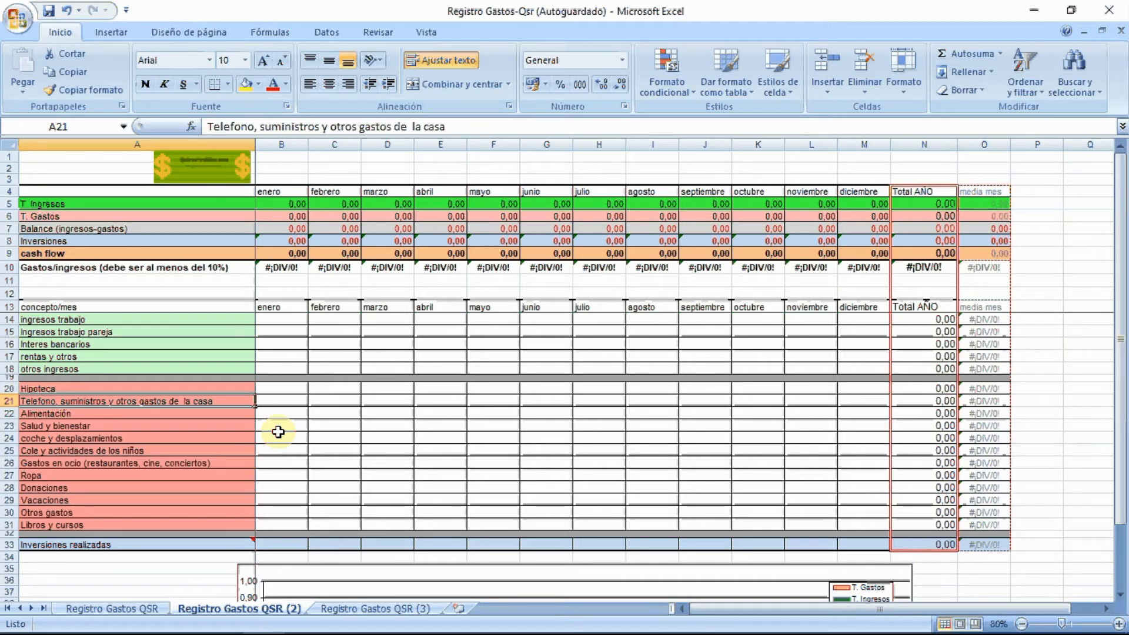
{"action": "left_click", "coordinate": [79, 427]}
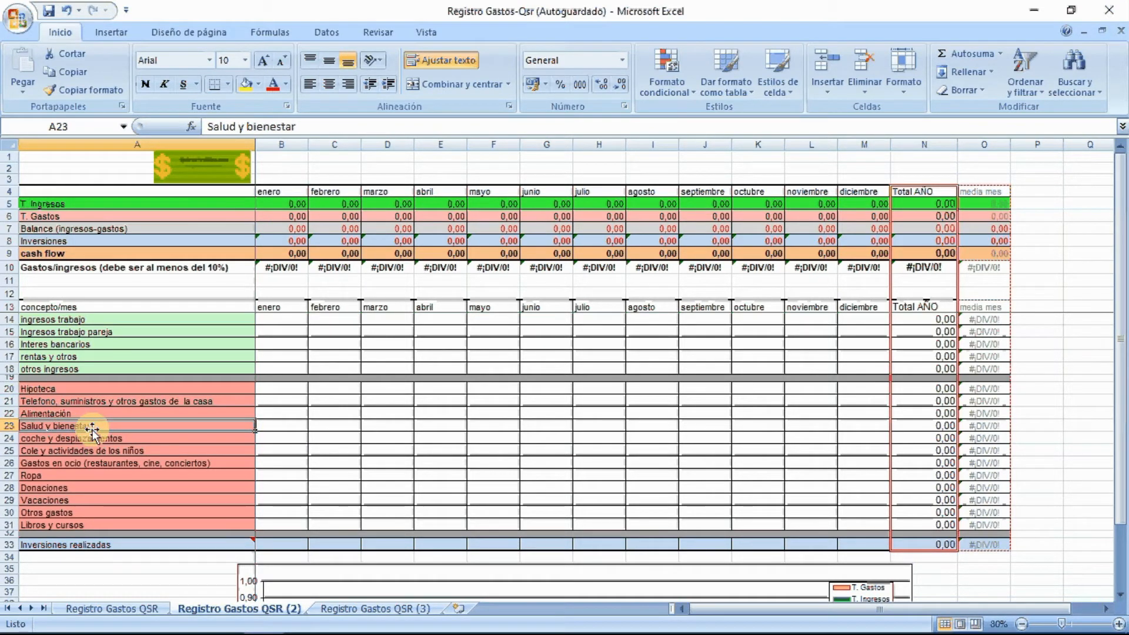
{"action": "left_click", "coordinate": [96, 440]}
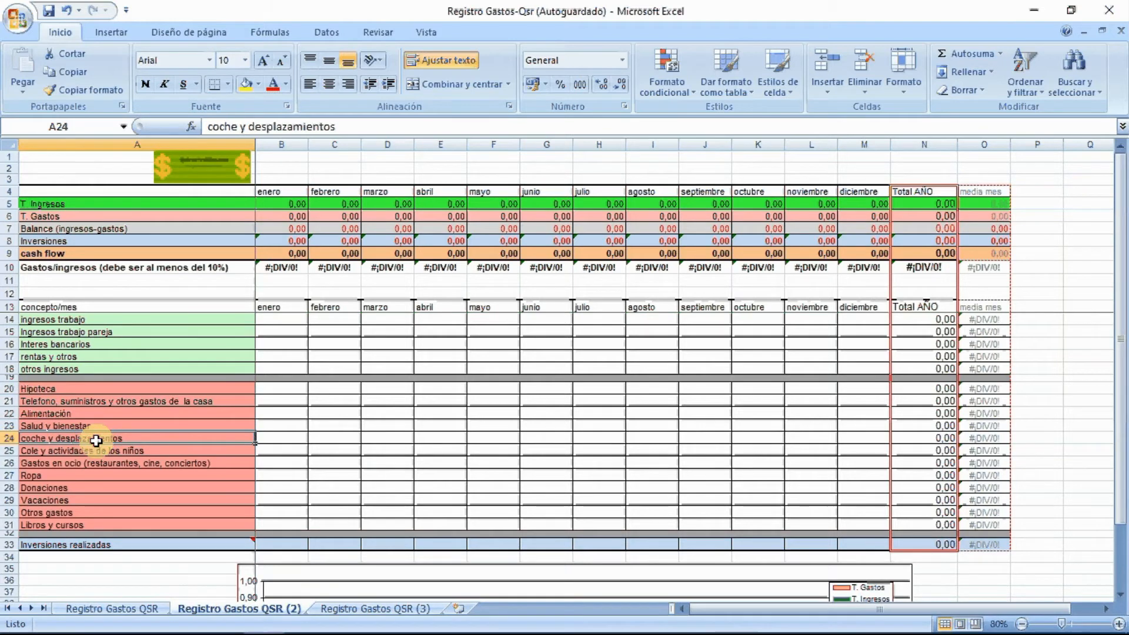
- Review the Cole y actividades de los niños, Gastos en ocio, Ropa, Donaciones and Vacaciones categories
{"action": "left_click", "coordinate": [127, 451]}
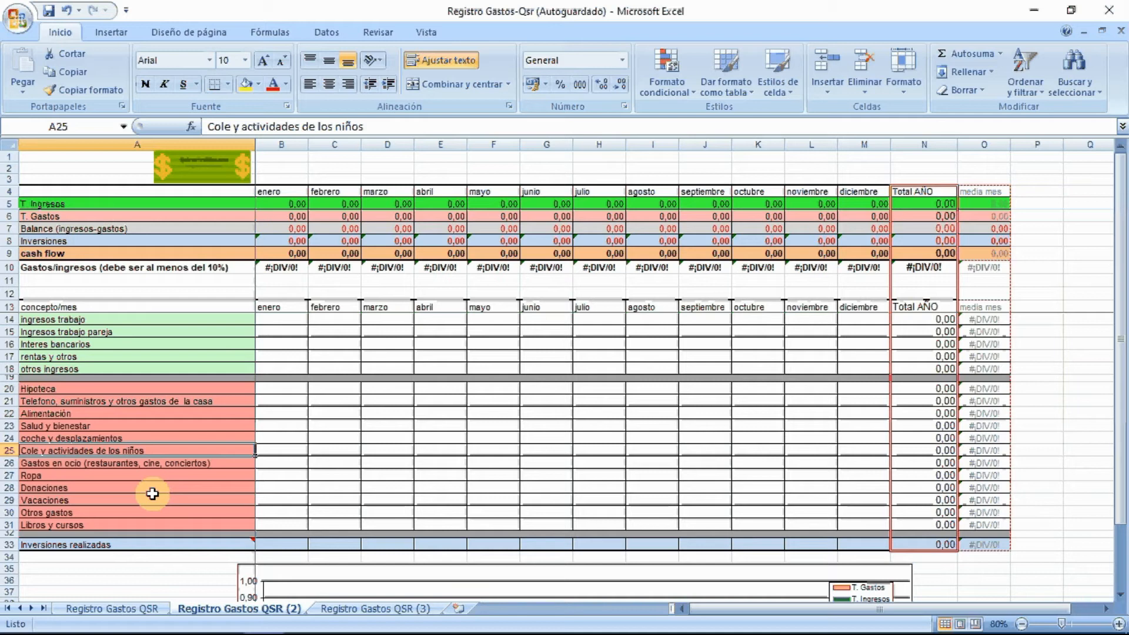
{"action": "left_click", "coordinate": [46, 468]}
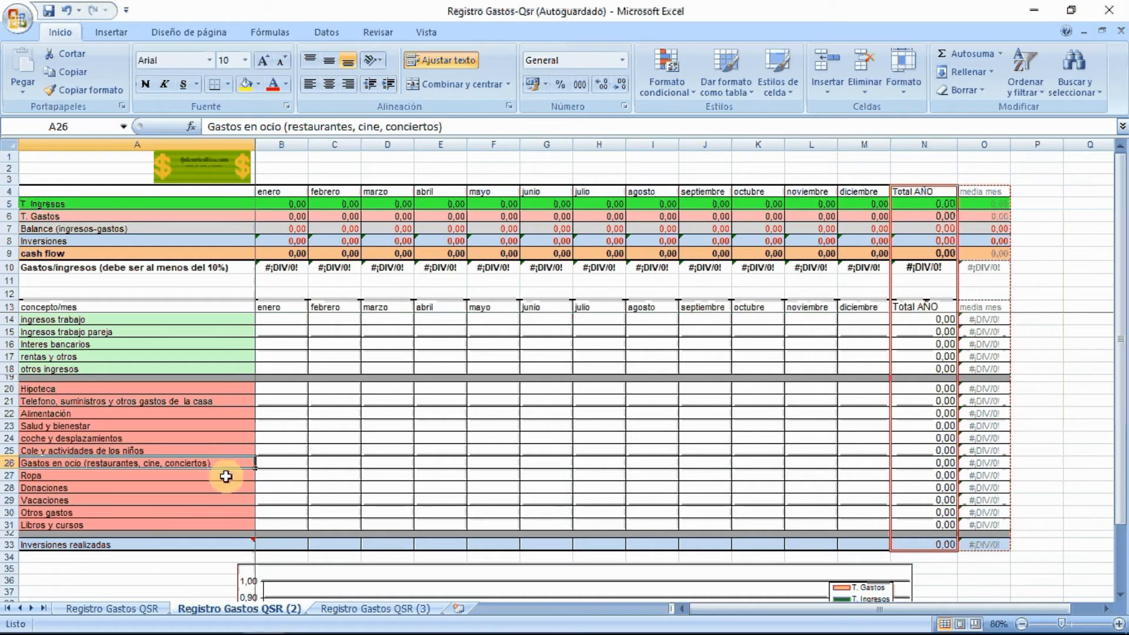
{"action": "left_click", "coordinate": [48, 475]}
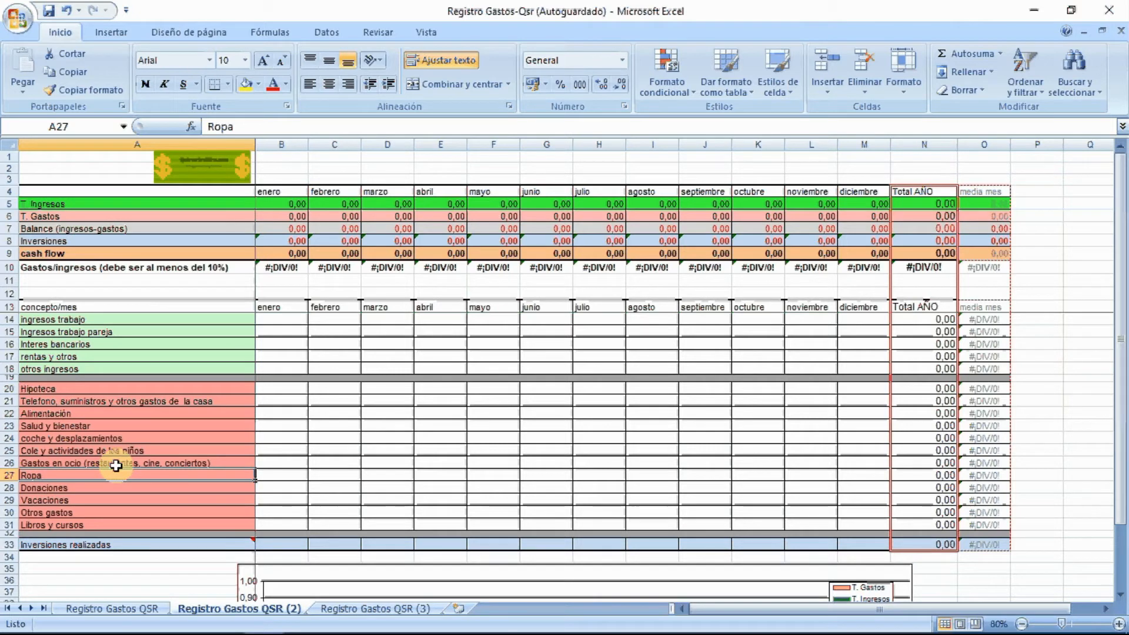
{"action": "left_click", "coordinate": [88, 491]}
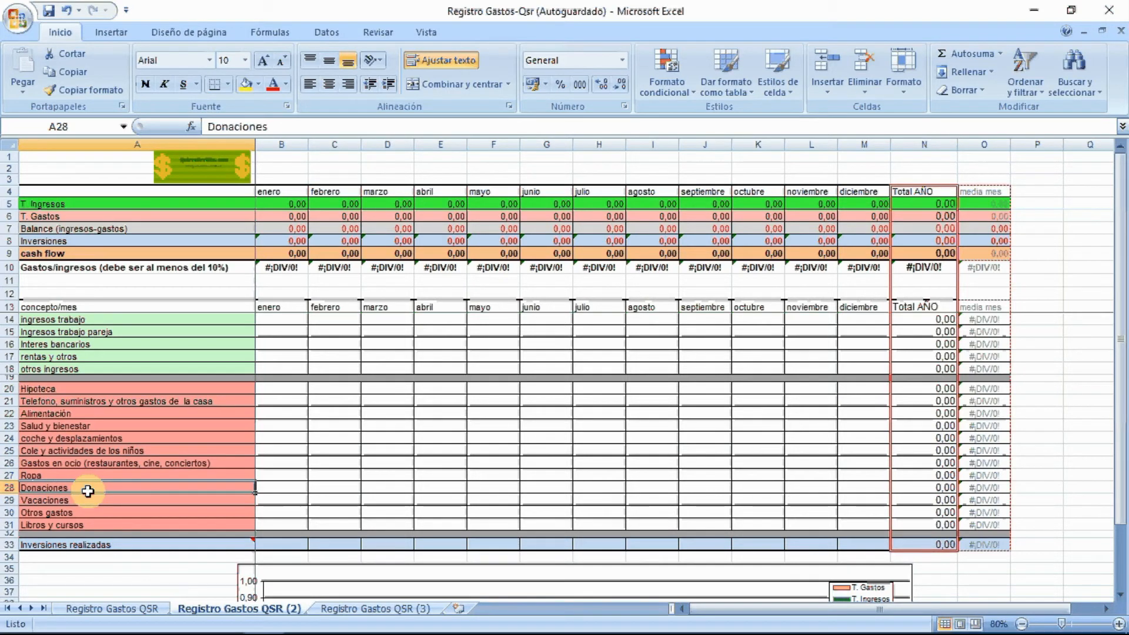
{"action": "left_click", "coordinate": [73, 501]}
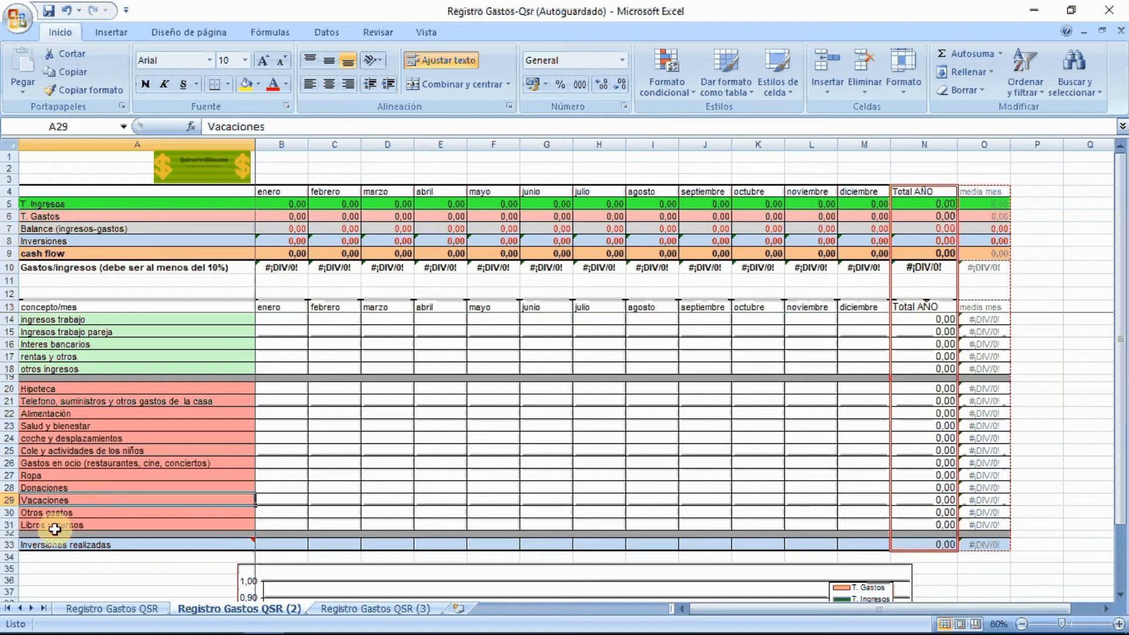
- Enter the enero income: 1000 for ingresos trabajo, 2 for Interes bancarios, and 0 for ingresos trabajo pareja, rentas y otros, and otros ingresos
{"action": "left_click", "coordinate": [276, 322]}
{"action": "type", "text": "1000"}
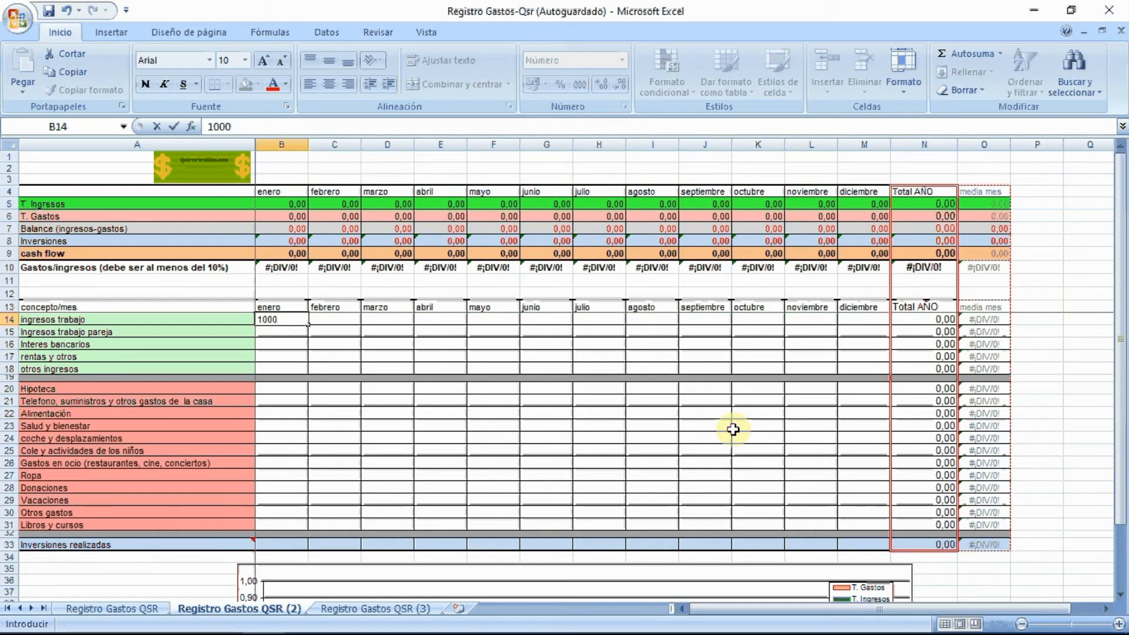
{"action": "key", "text": "Return"}
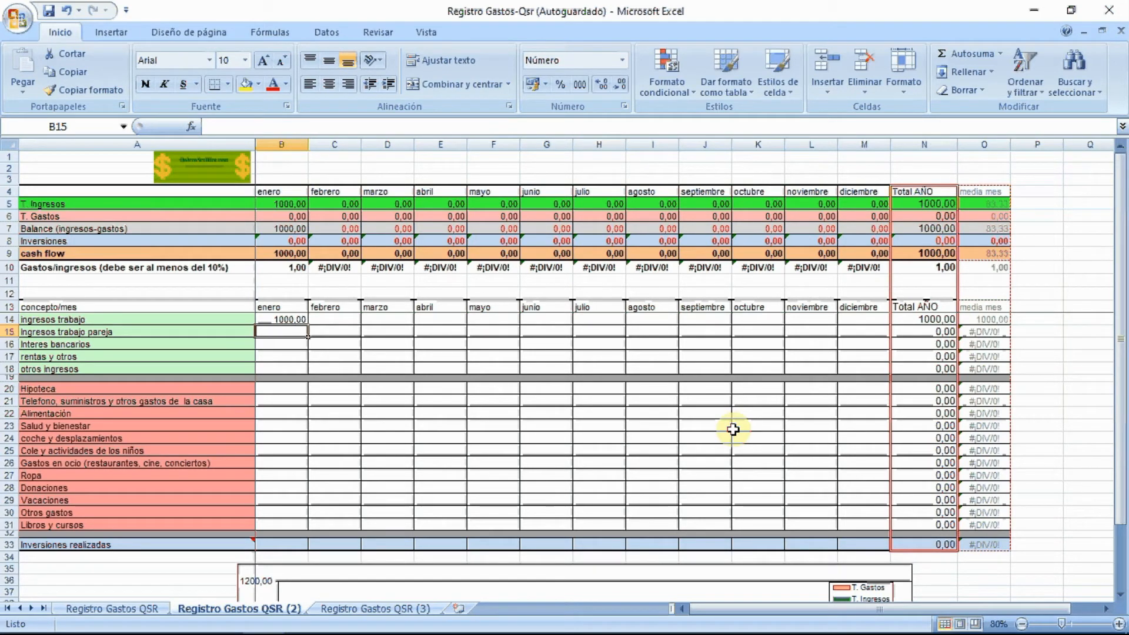
{"action": "type", "text": "0"}
{"action": "key", "text": "Return"}
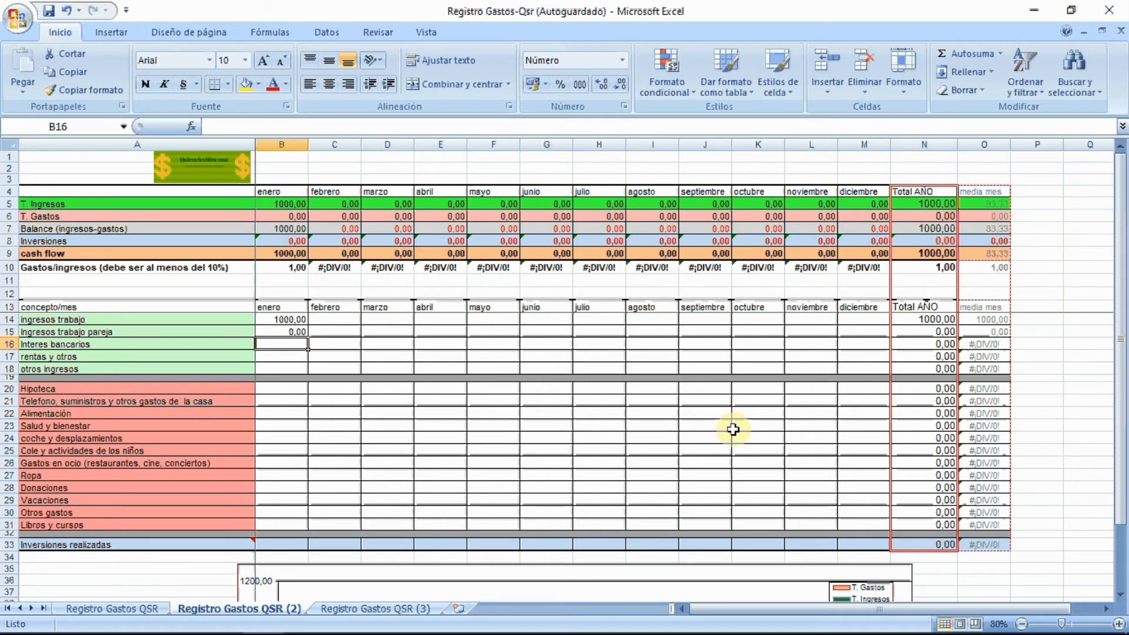
{"action": "type", "text": "2"}
{"action": "key", "text": "Return"}
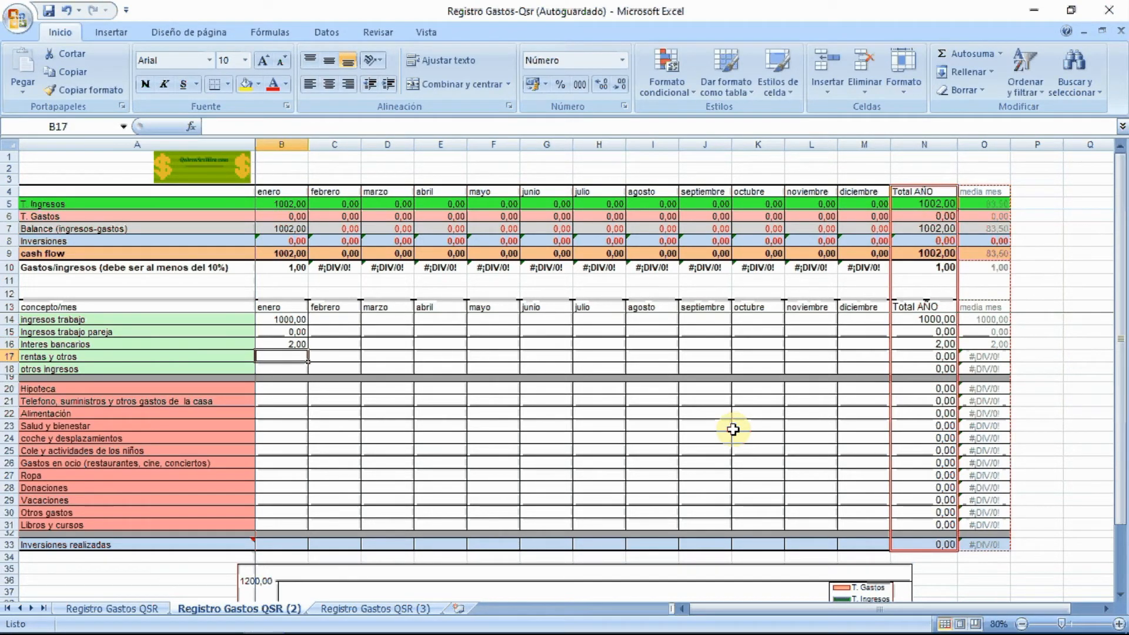
{"action": "type", "text": "0"}
{"action": "key", "text": "Return"}
{"action": "type", "text": "0"}
{"action": "key", "text": "Return"}
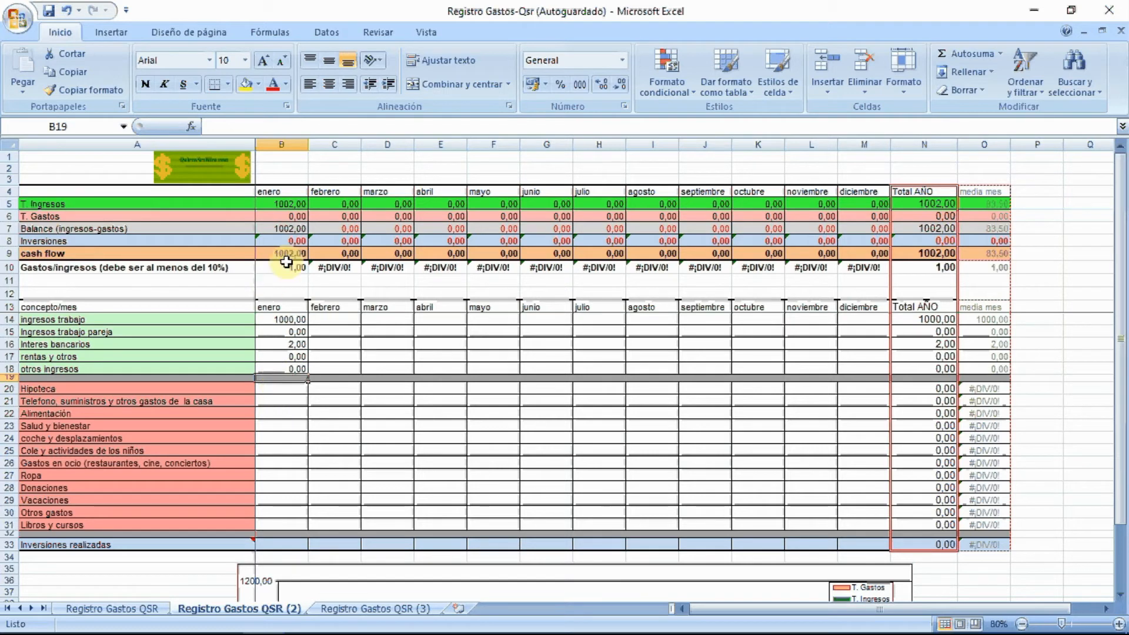
- Enter the enero expenses of 400 for Hipoteca, 100 for Telefono, suministros y otros gastos de la casa, and 300 for Alimentación
{"action": "left_click", "coordinate": [292, 388]}
{"action": "type", "text": "400"}
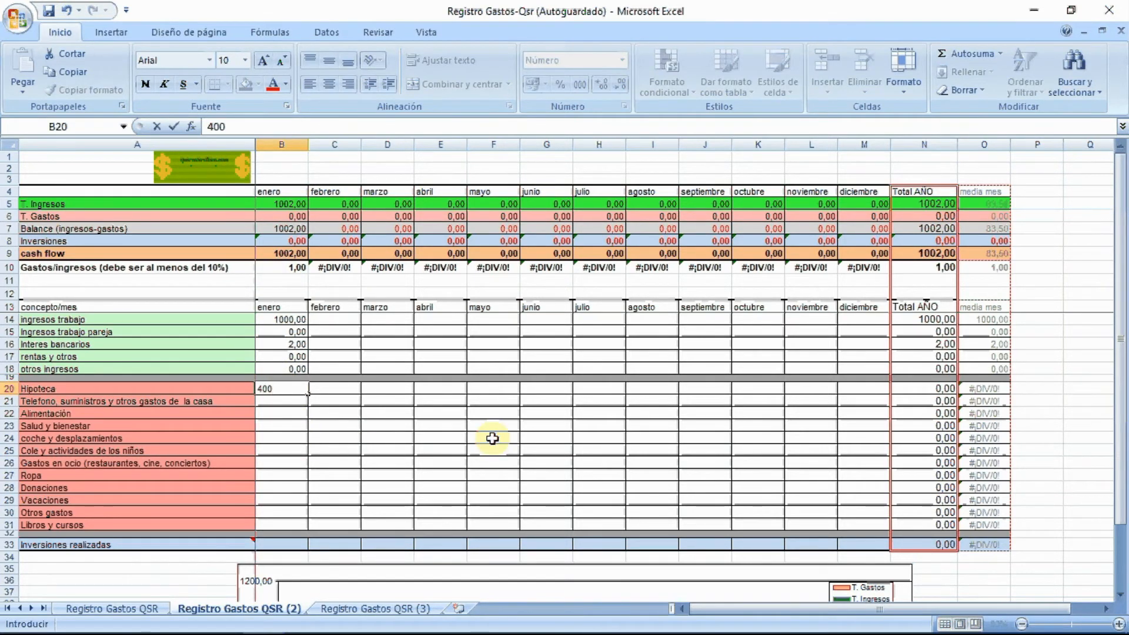
{"action": "key", "text": "Return"}
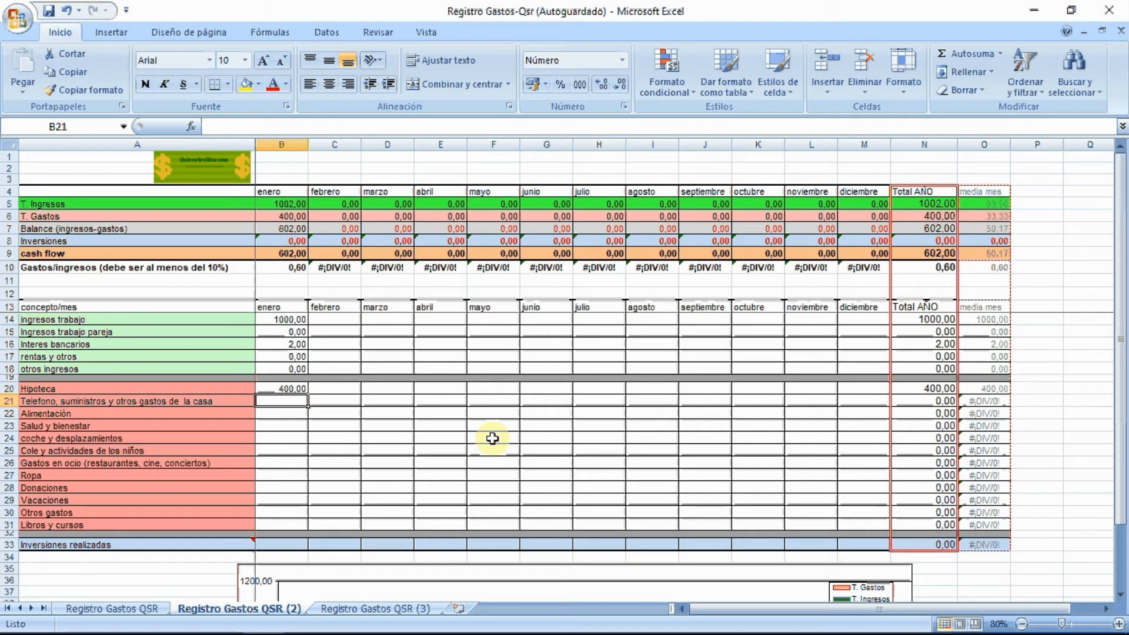
{"action": "type", "text": "100"}
{"action": "key", "text": "Return"}
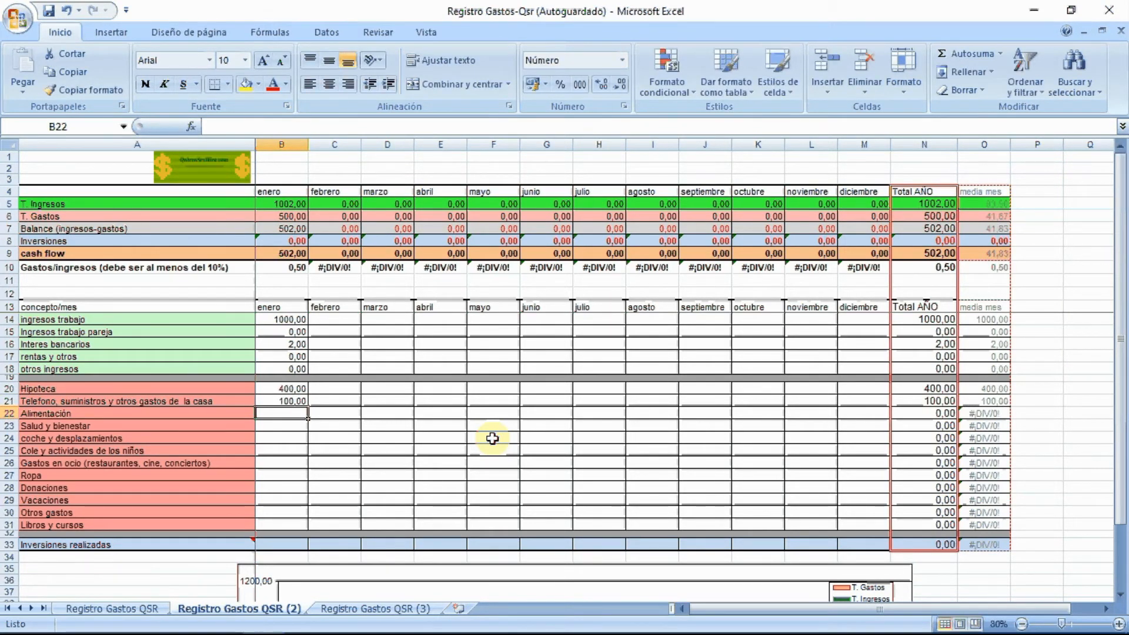
{"action": "type", "text": "300"}
{"action": "key", "text": "Return"}
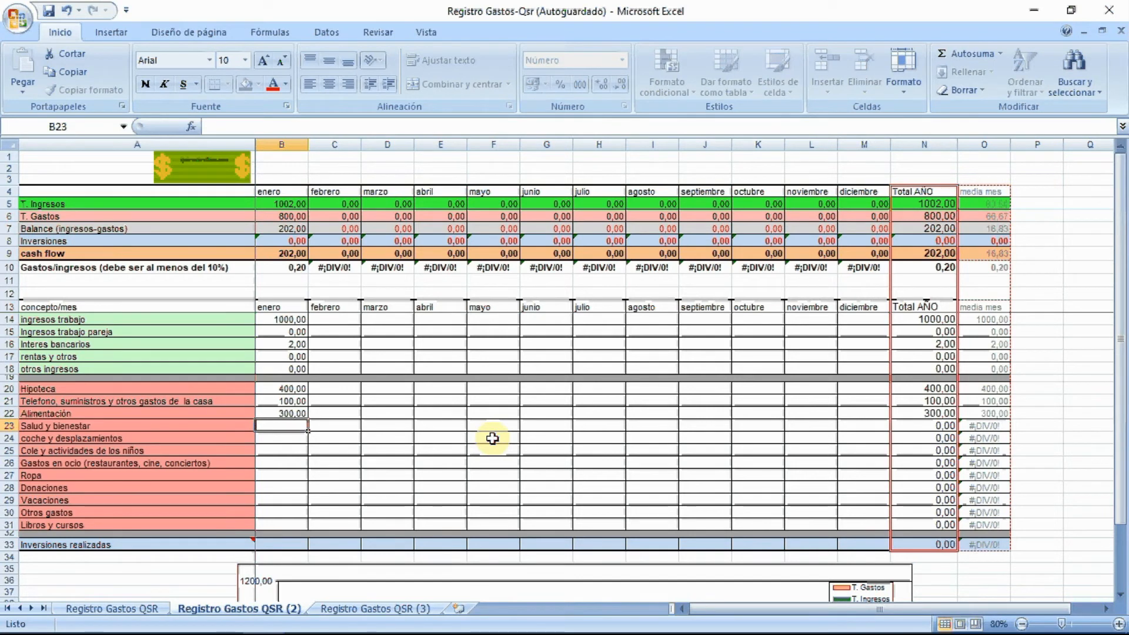
- Enter the enero expenses of 40 for Salud y bienestar, 50 for coche y desplazamientos, and 60 for Cole y actividades de los niños
{"action": "type", "text": "40"}
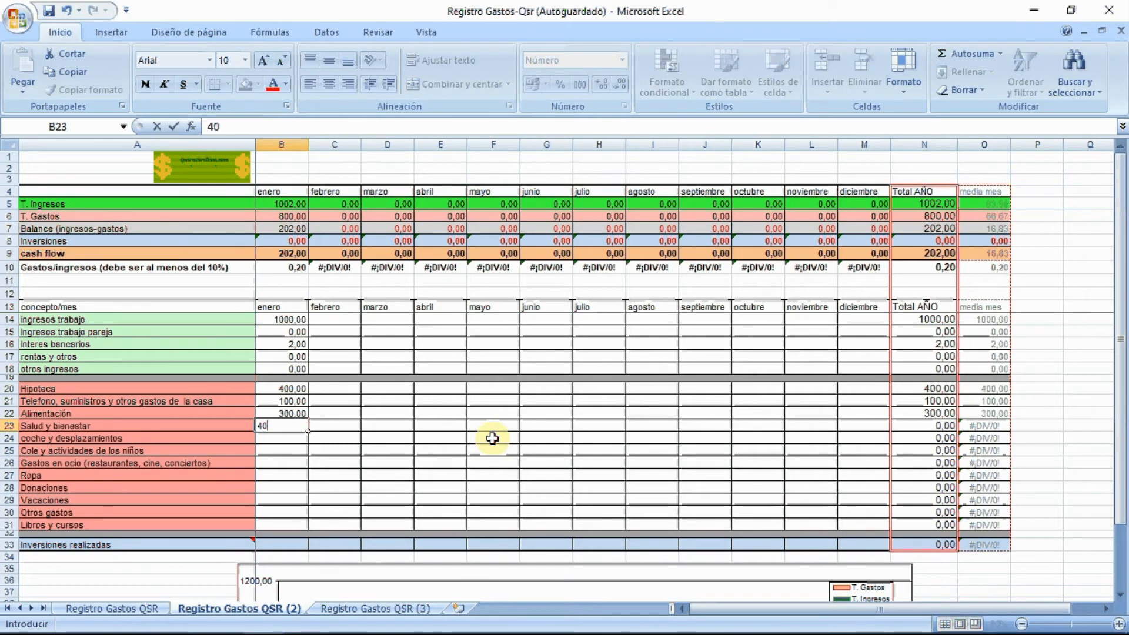
{"action": "key", "text": "Return"}
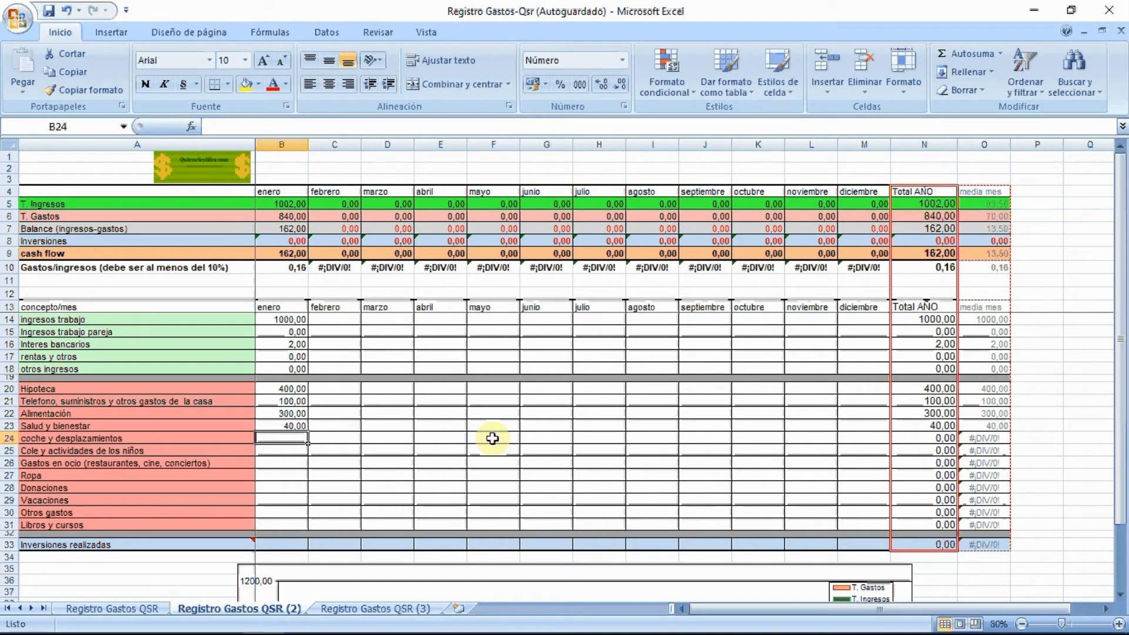
{"action": "type", "text": "50"}
{"action": "key", "text": "Return"}
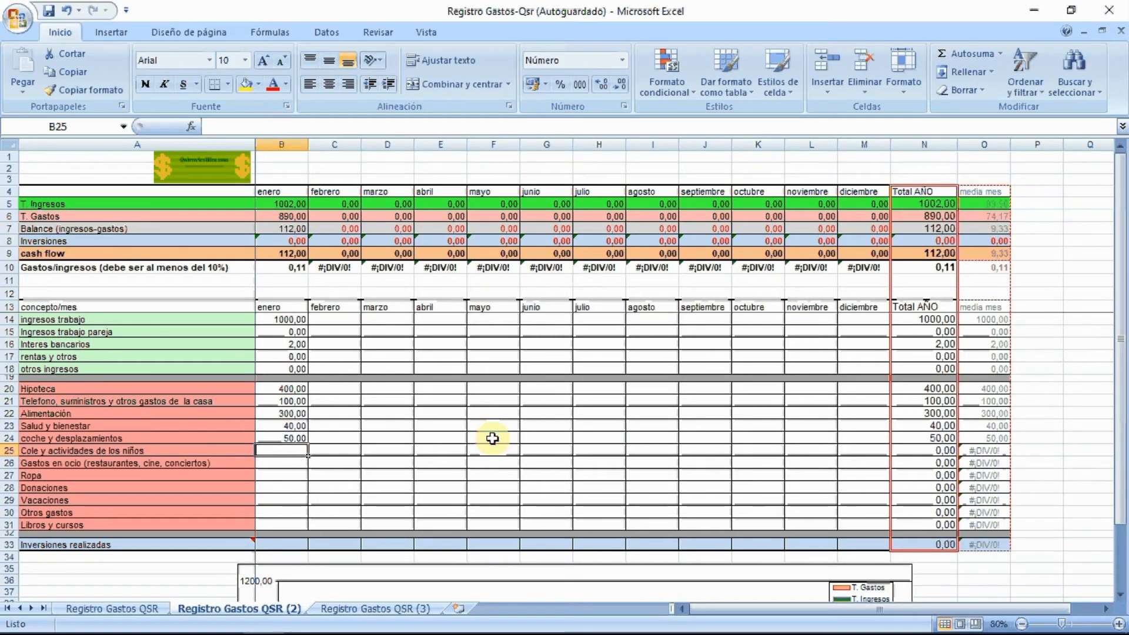
{"action": "type", "text": "60"}
{"action": "key", "text": "Return"}
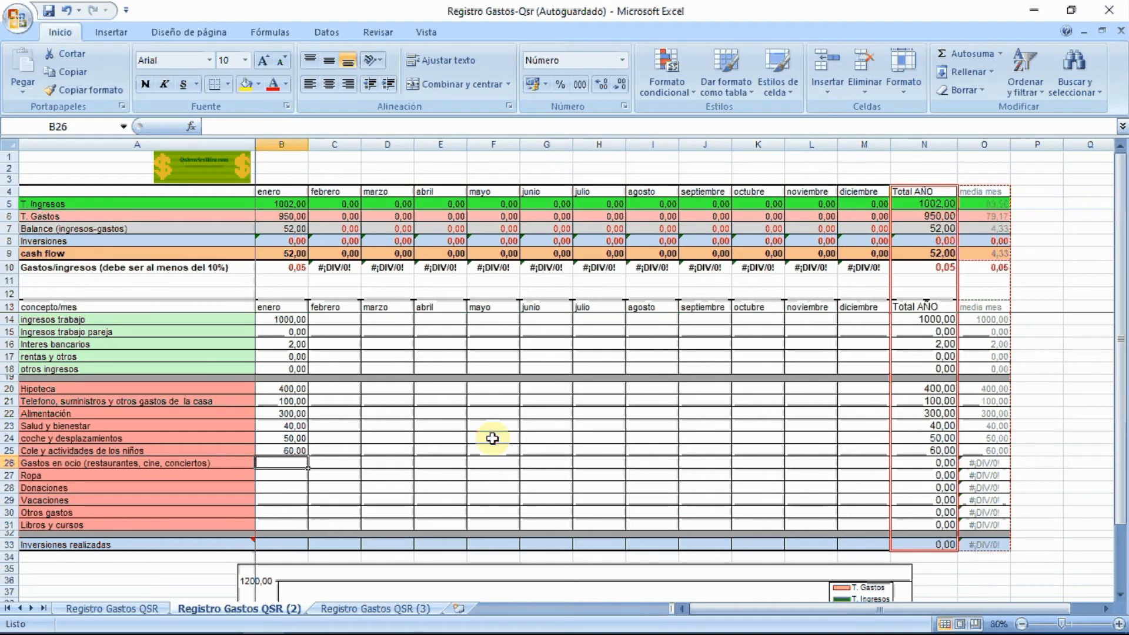
- Enter the enero expenses of 30 for Gastos en ocio and 10 for Ropa
{"action": "type", "text": "30"}
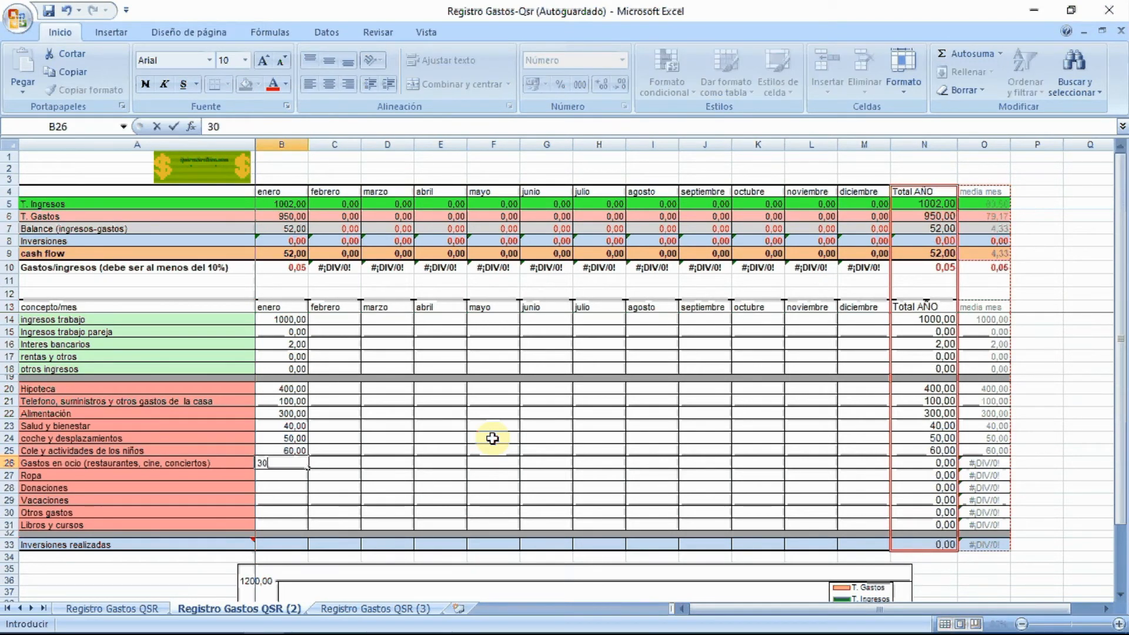
{"action": "key", "text": "Return"}
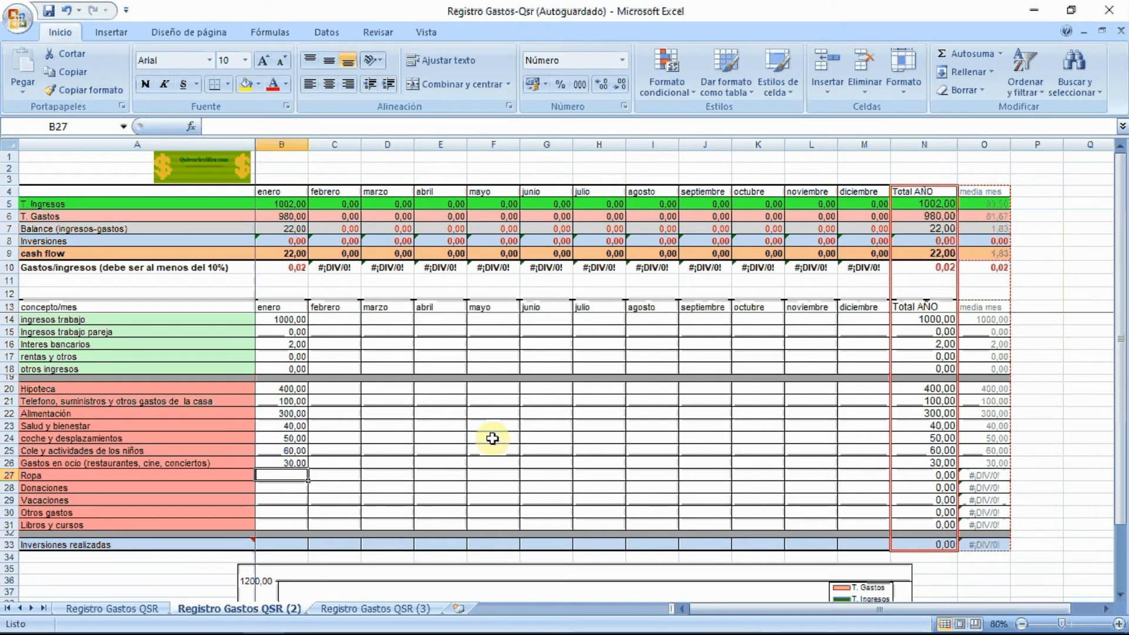
{"action": "type", "text": "10"}
{"action": "key", "text": "Return"}
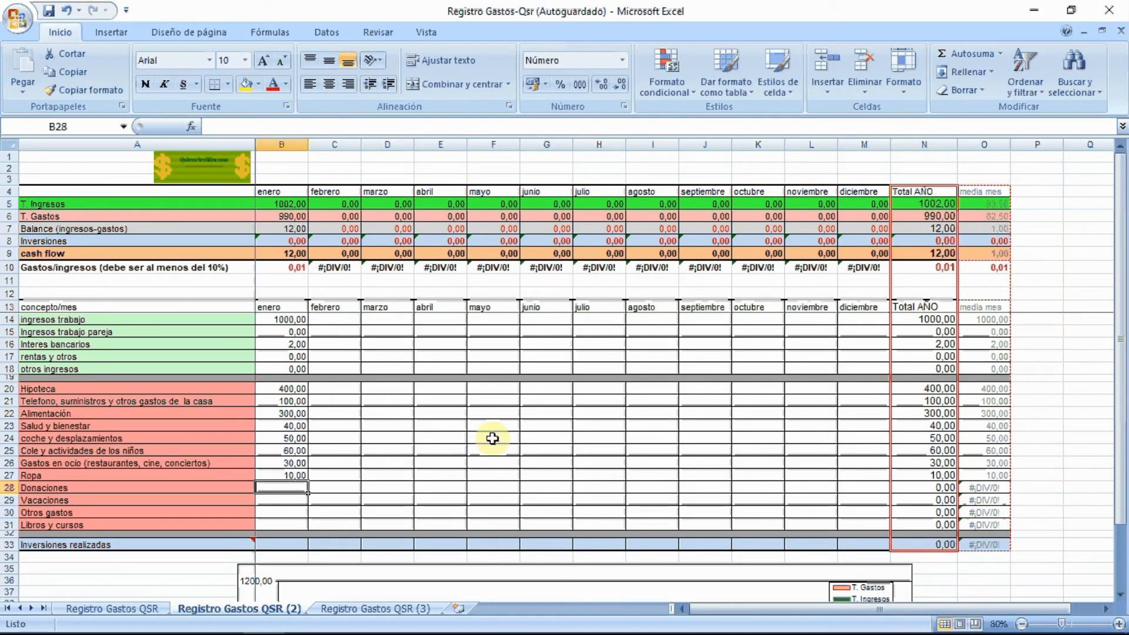
- Enter 0 for enero's Donaciones, Vacaciones and Otros gastos, and 9 for Libros y cursos
{"action": "type", "text": "0"}
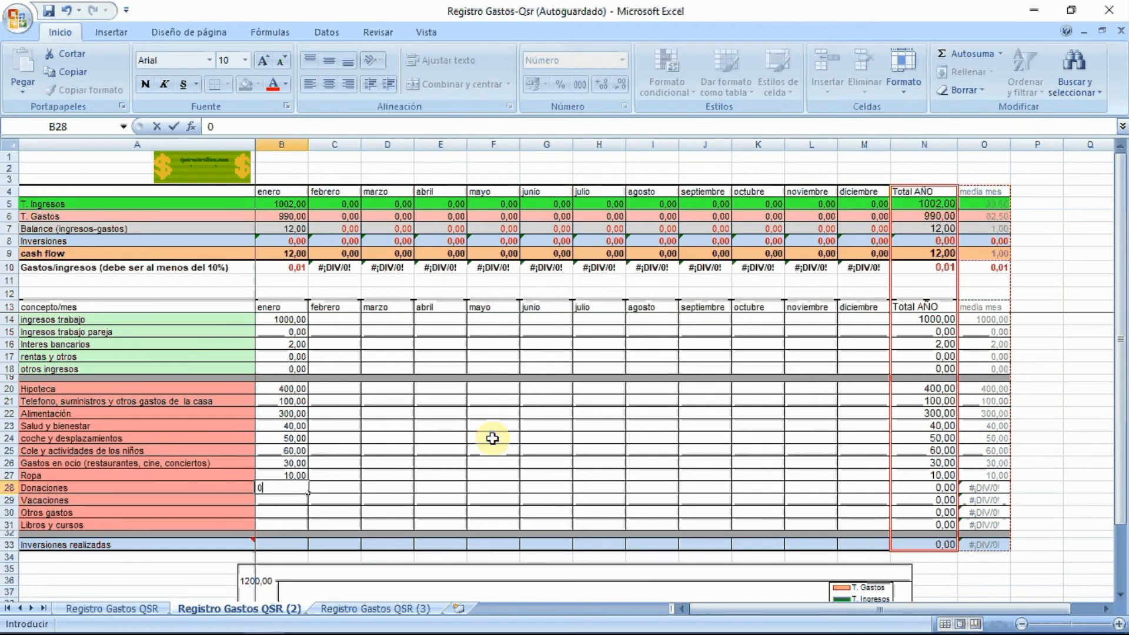
{"action": "key", "text": "Return"}
{"action": "type", "text": "0"}
{"action": "key", "text": "Return"}
{"action": "type", "text": "0"}
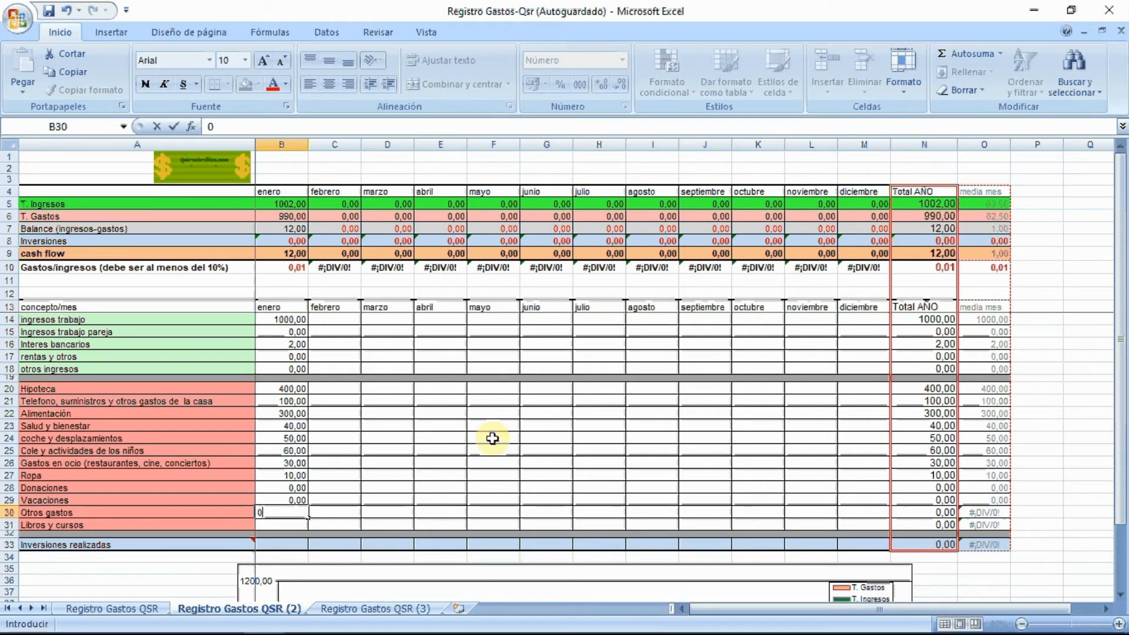
{"action": "key", "text": "Return"}
{"action": "type", "text": "9"}
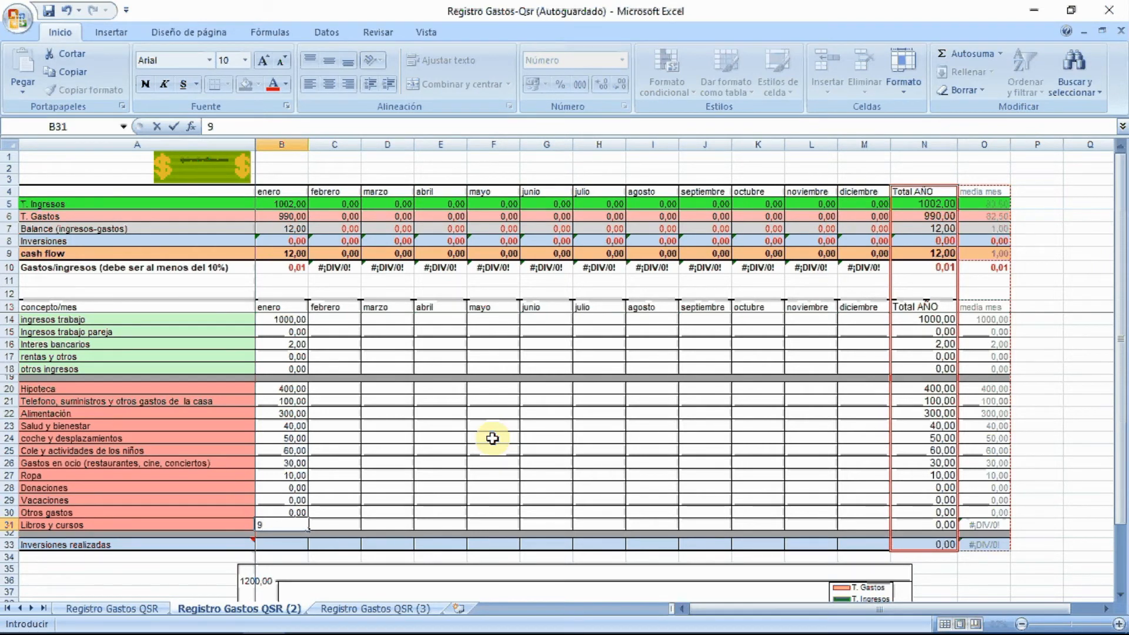
{"action": "key", "text": "Return"}
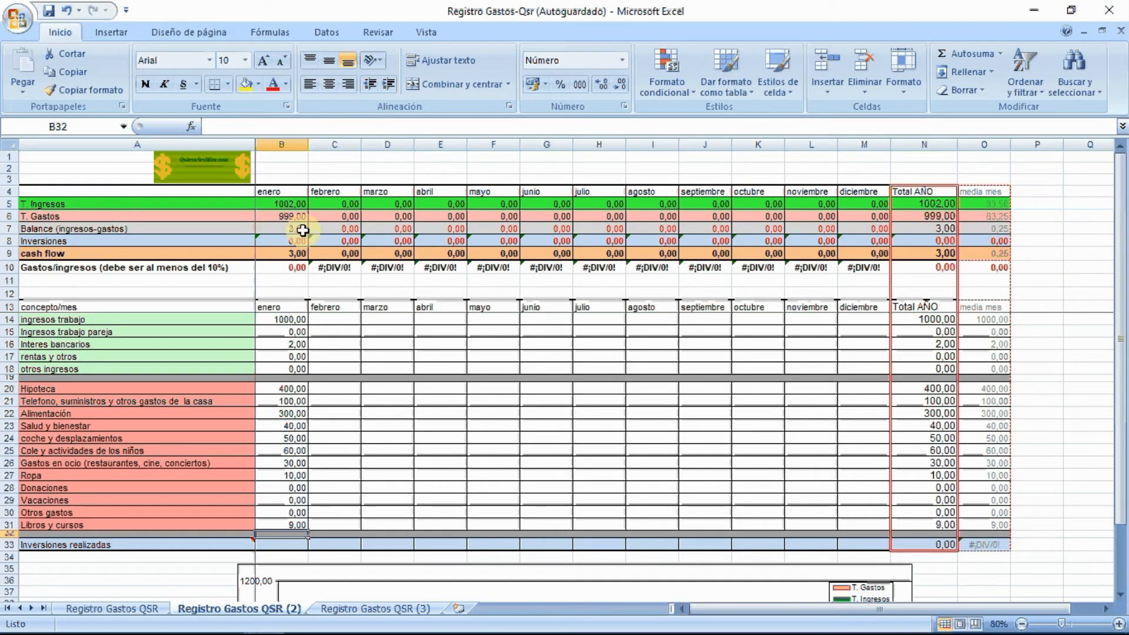
- Enter 100 as the enero amount for Inversiones realizadas
{"action": "left_click", "coordinate": [285, 545]}
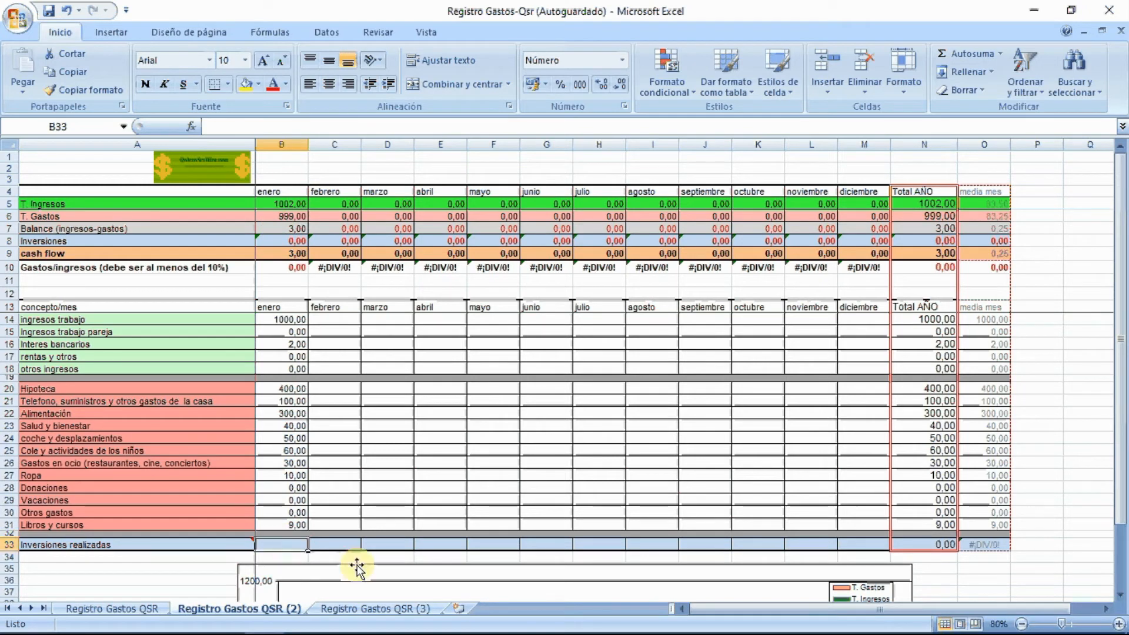
{"action": "type", "text": "10"}
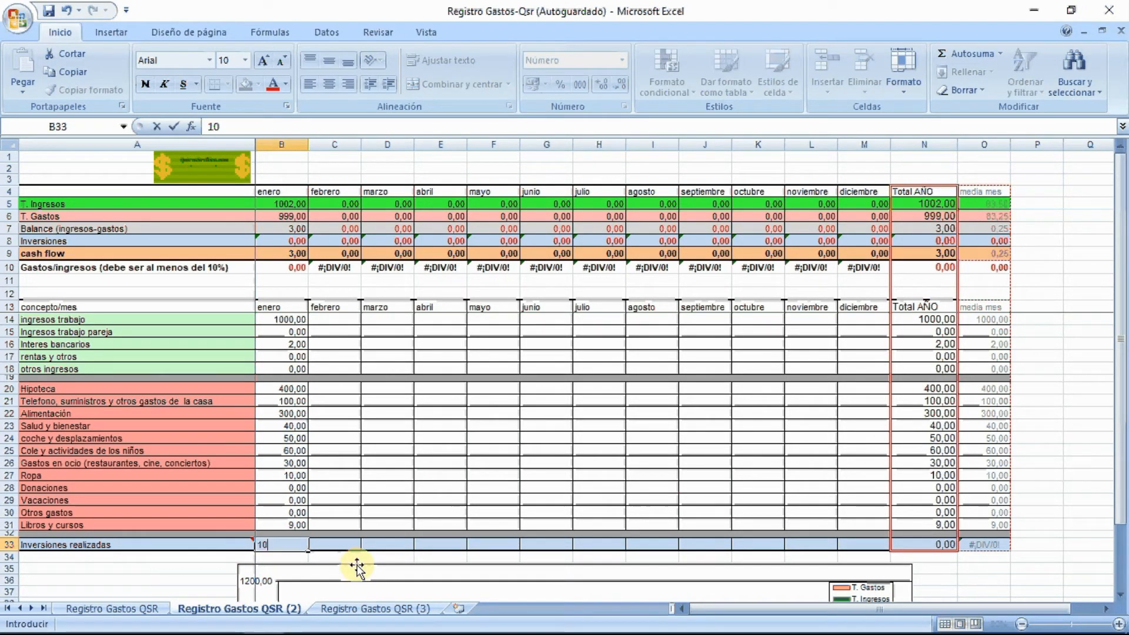
{"action": "type", "text": "0"}
{"action": "key", "text": "Return"}
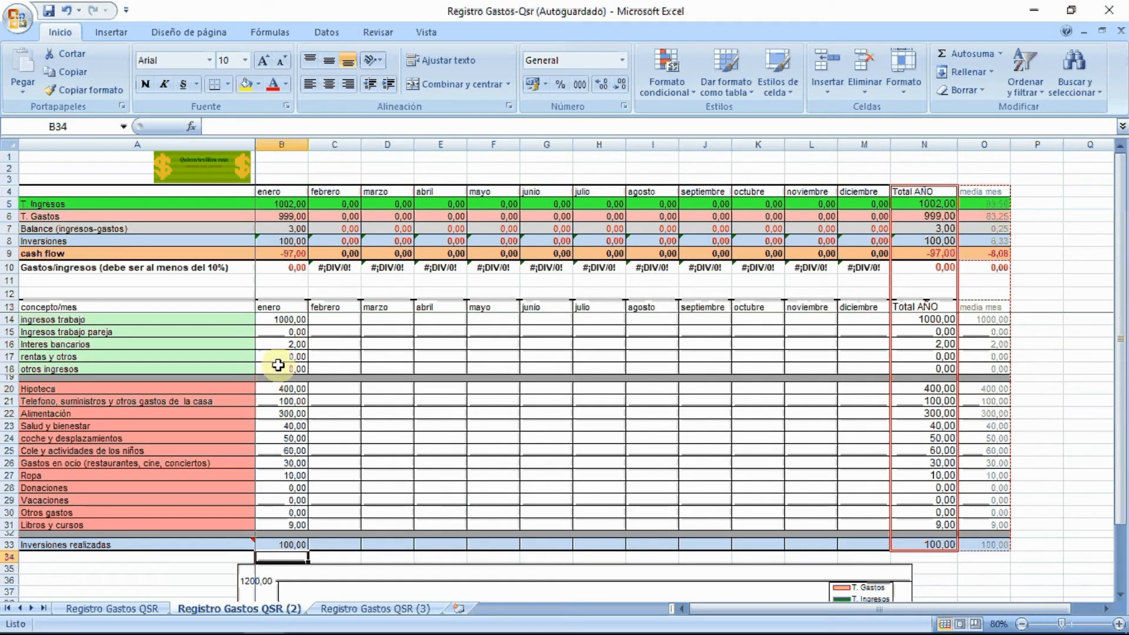
{"action": "scroll", "coordinate": [284, 353], "scroll_direction": "down", "scroll_amount": 6}
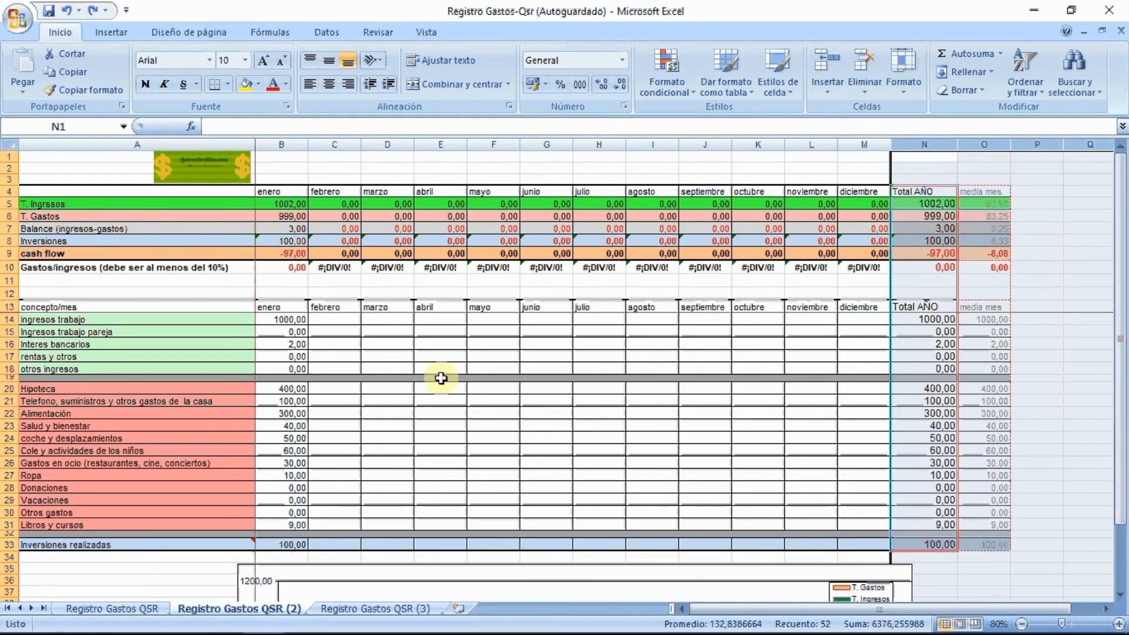
- Copy the enero to diciembre columns (B to M) and insert the copies before the Total AÑO column to add a second year
{"action": "left_click_drag", "start_coordinate": [288, 143], "coordinate": [863, 134]}
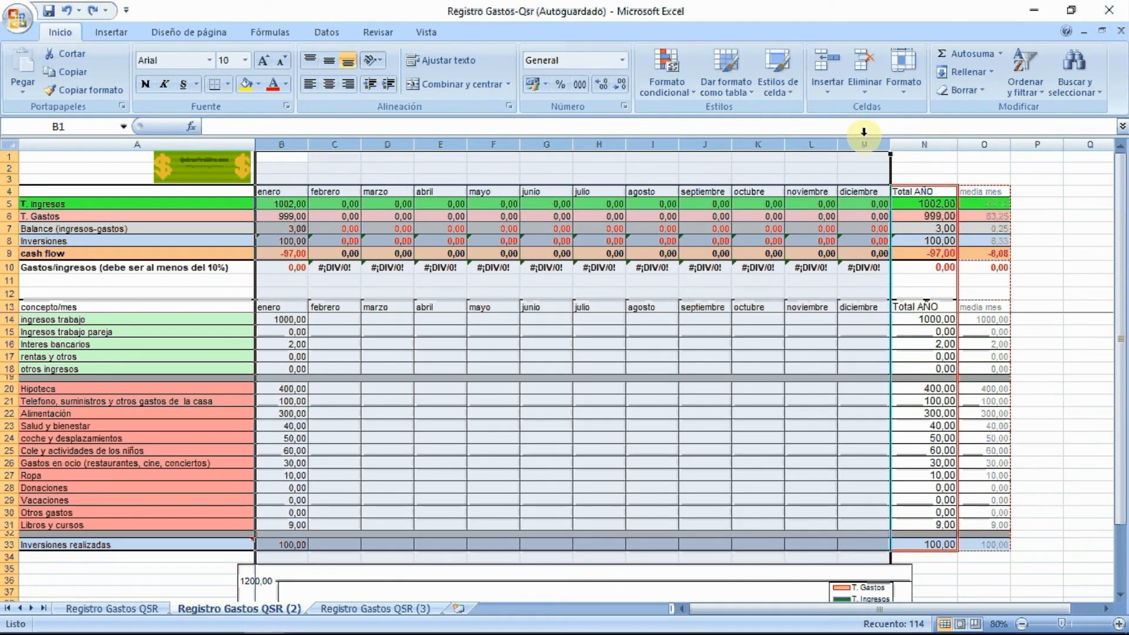
{"action": "key", "text": "ctrl+c"}
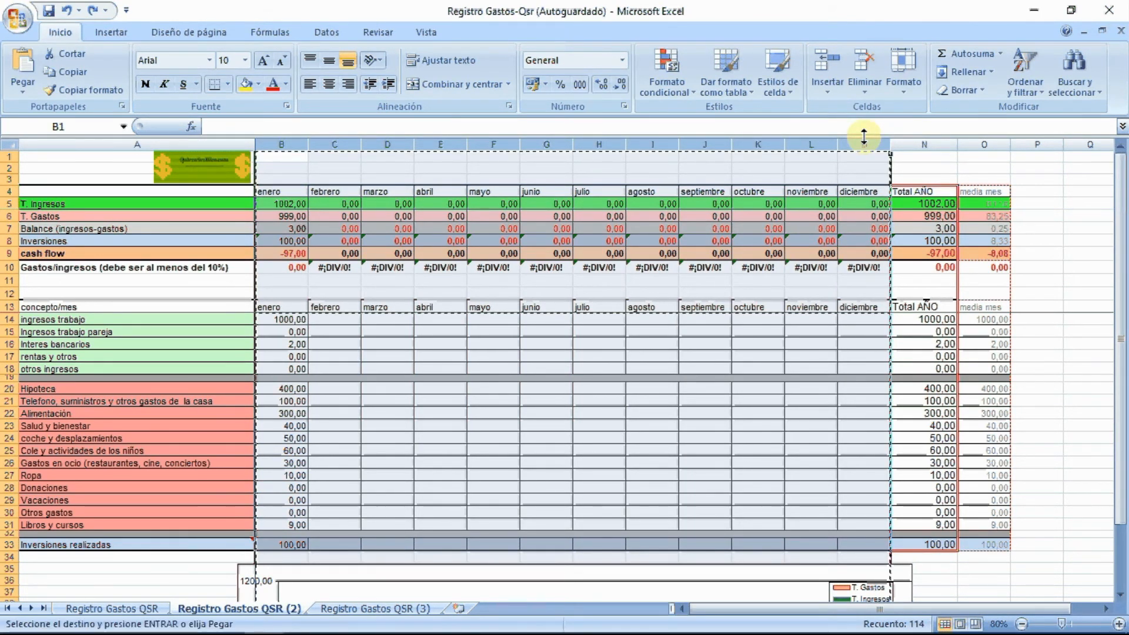
{"action": "left_click", "coordinate": [905, 144]}
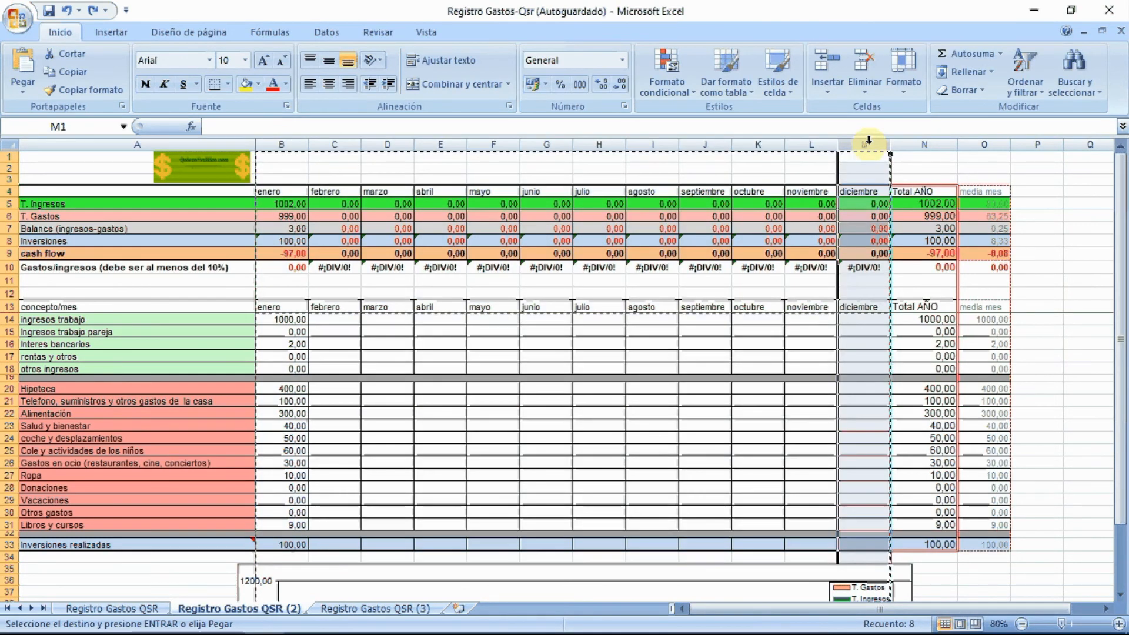
{"action": "scroll", "coordinate": [909, 147], "scroll_direction": "down", "scroll_amount": 2}
{"action": "right_click", "coordinate": [917, 148]}
{"action": "left_click", "coordinate": [971, 231]}
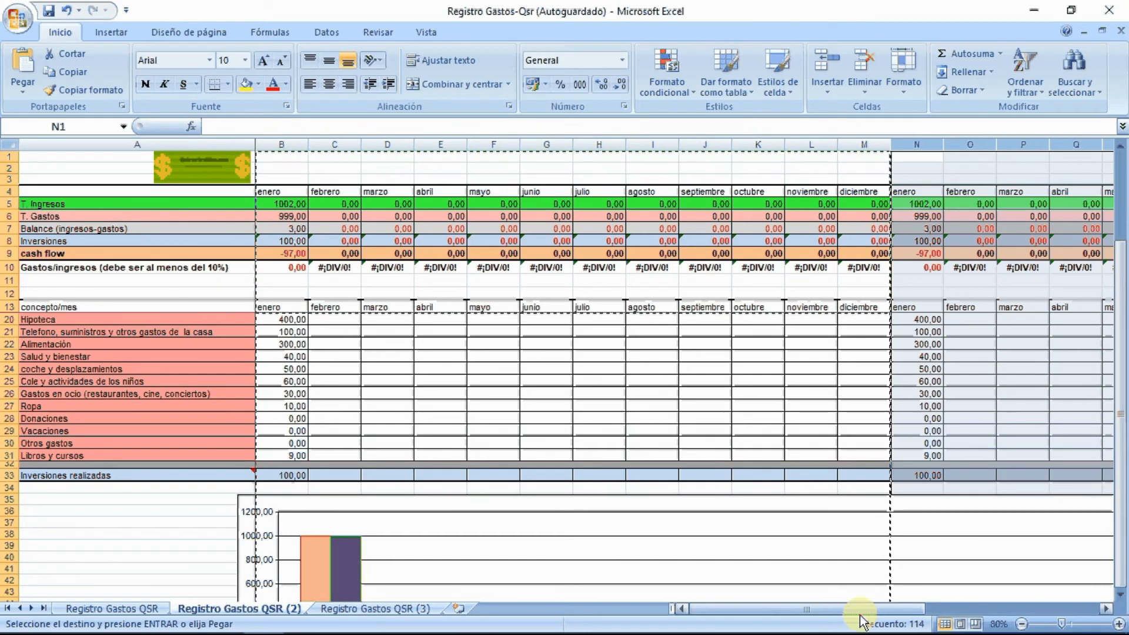
- Inspect the Total AÑO sum formula for T. Ingresos in cell Z5
{"action": "left_click_drag", "start_coordinate": [831, 612], "coordinate": [1005, 613]}
{"action": "left_click", "coordinate": [970, 204]}
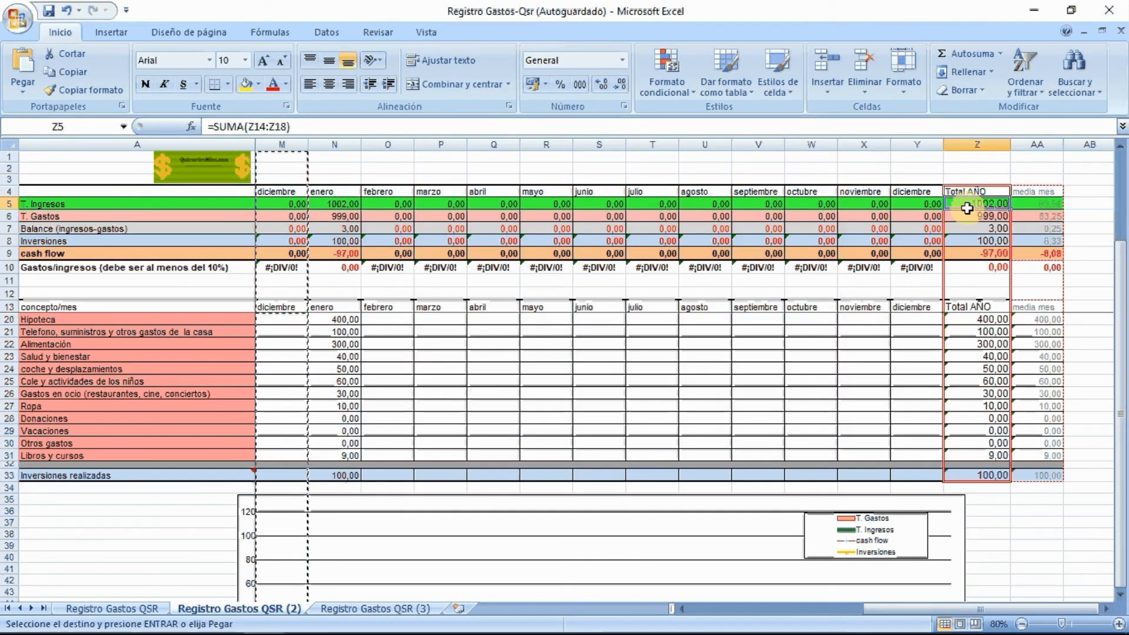
{"action": "left_click", "coordinate": [371, 127]}
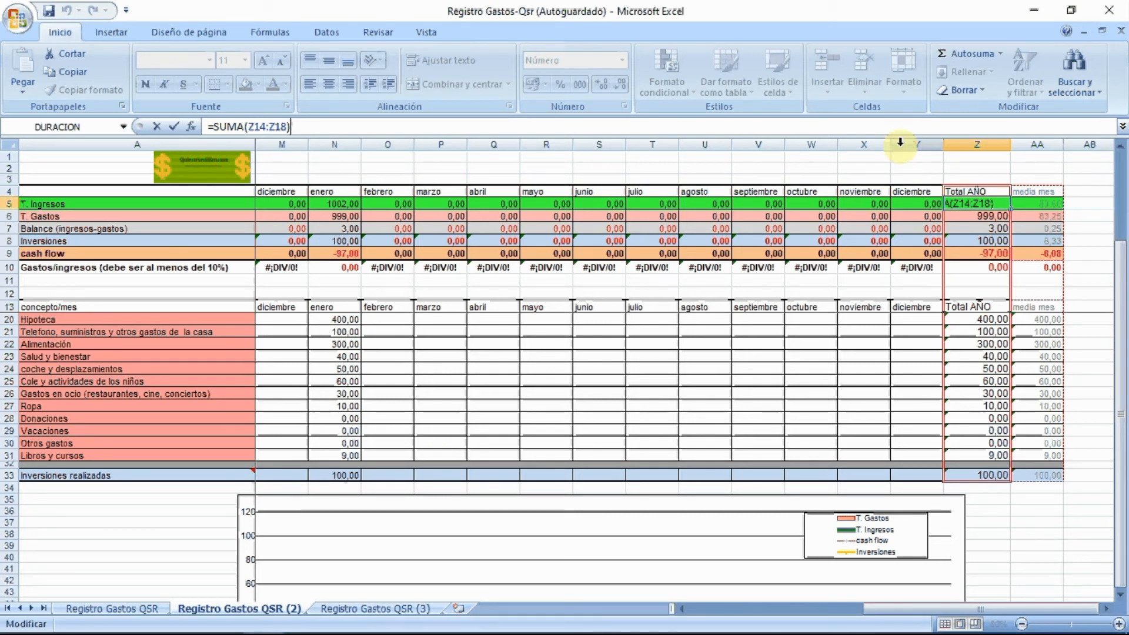
{"action": "key", "text": "Tab"}
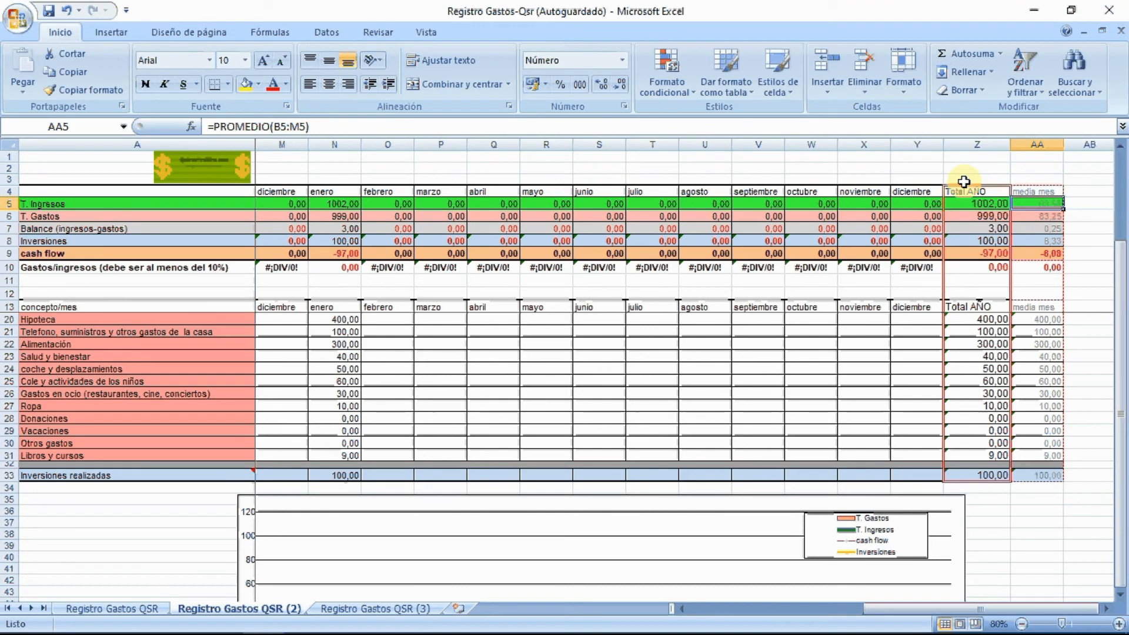
- Change the T. Ingresos media mes formula in AA5 to average the second year's months, N5:Y5
{"action": "left_click", "coordinate": [758, 125]}
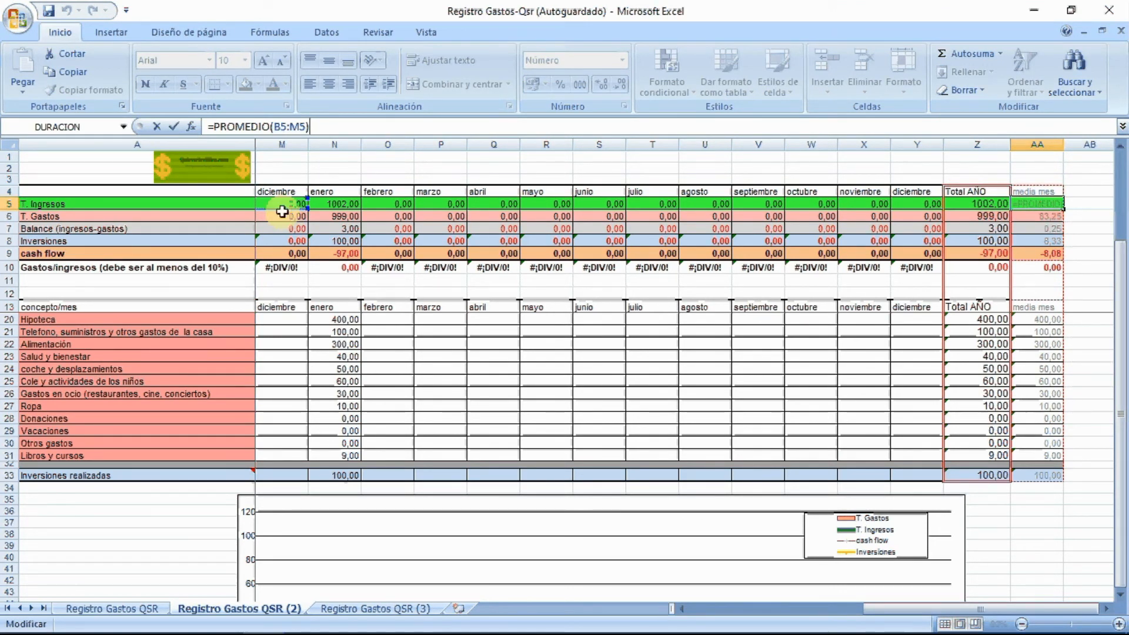
{"action": "left_click_drag", "start_coordinate": [282, 205], "coordinate": [921, 205]}
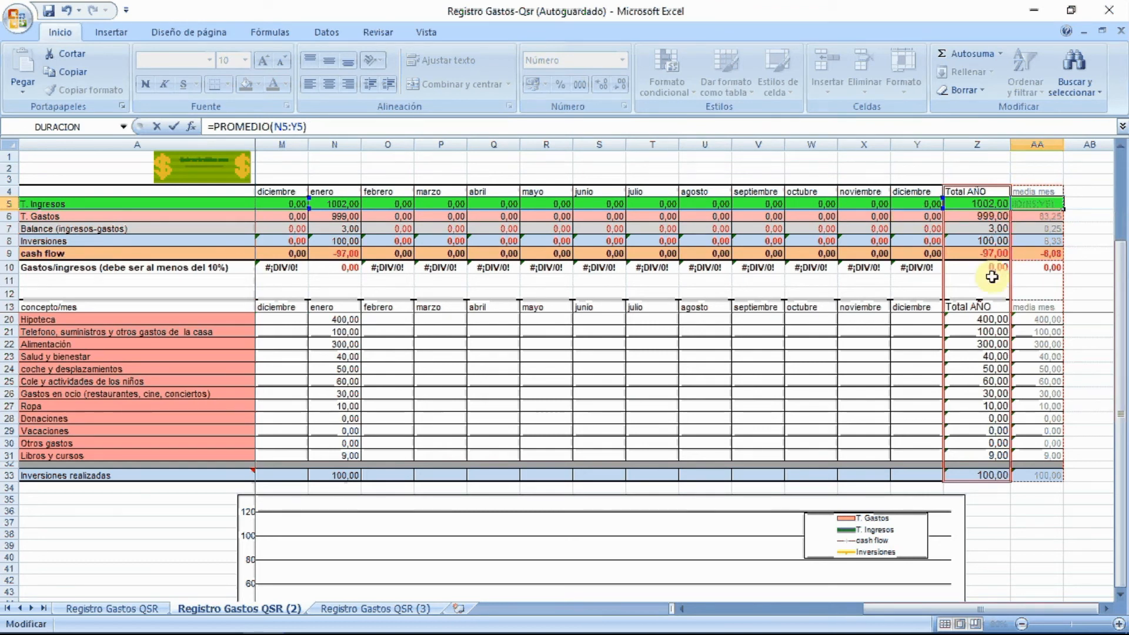
{"action": "key", "text": "Return"}
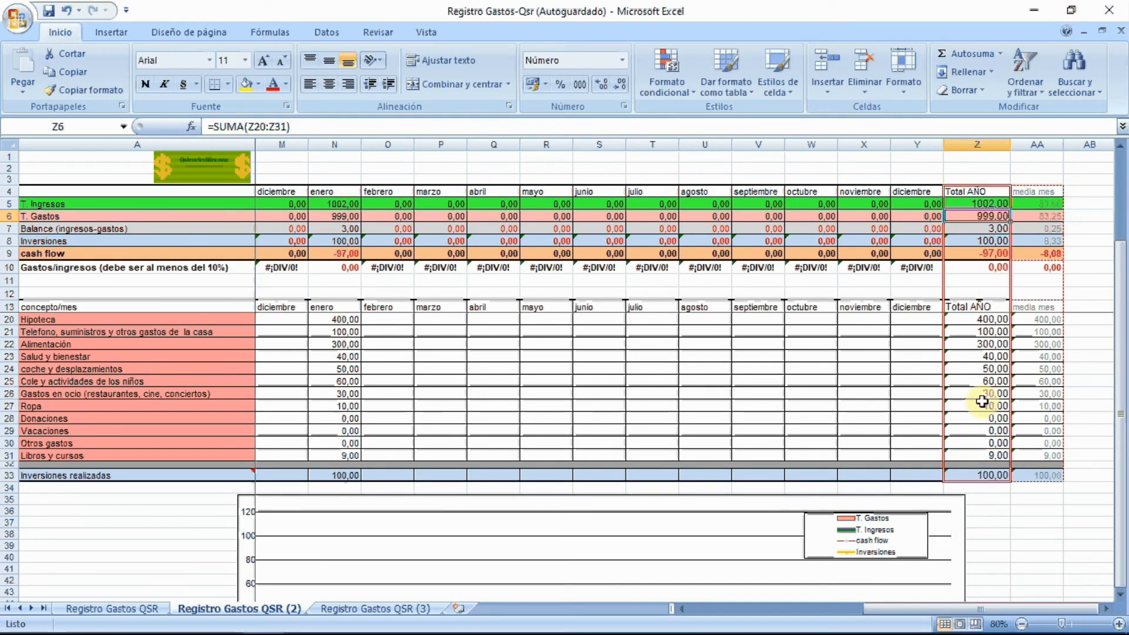
- Undo the media mes formula change and the insertion of the second-year month columns, and clear the pending copy selection
{"action": "scroll", "coordinate": [565, 429], "scroll_direction": "down", "scroll_amount": 3}
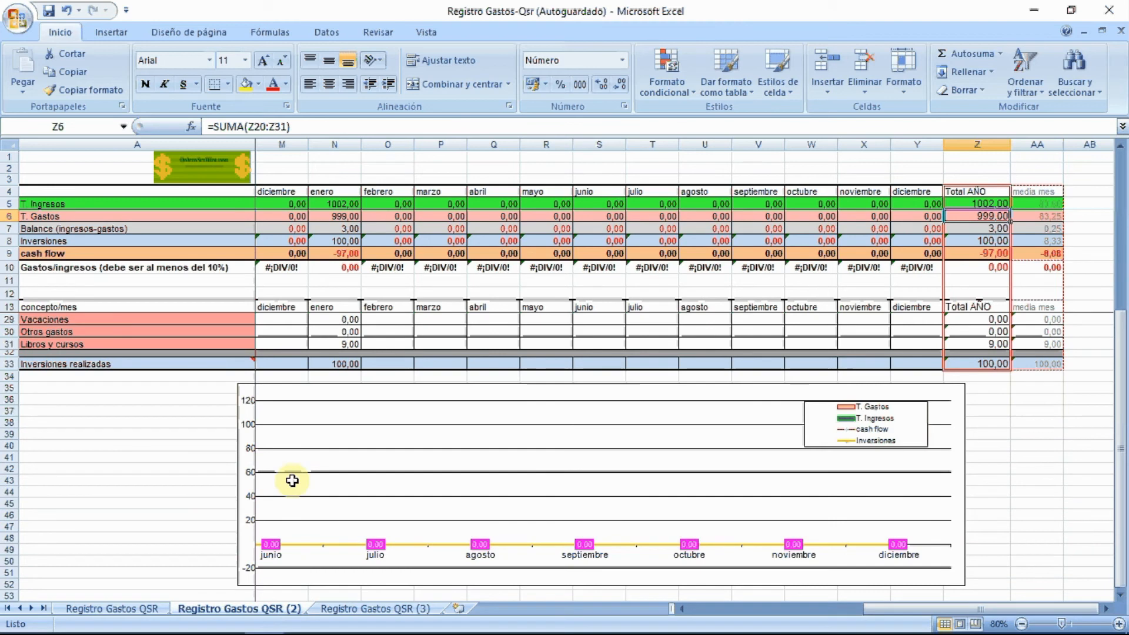
{"action": "scroll", "coordinate": [294, 352], "scroll_direction": "up", "scroll_amount": 5}
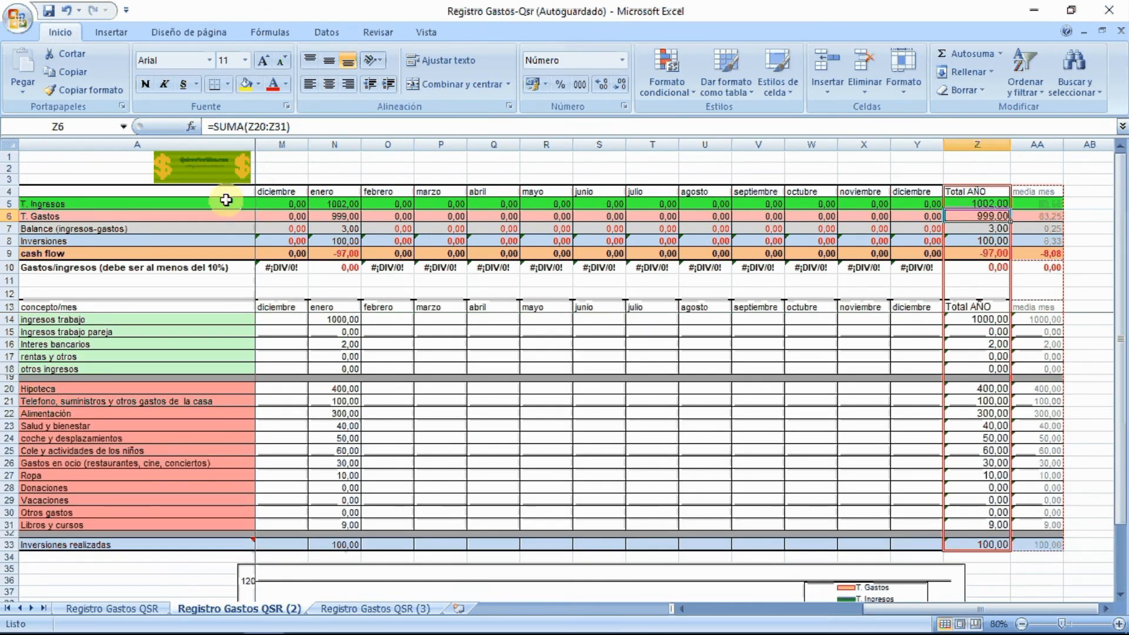
{"action": "left_click", "coordinate": [94, 158]}
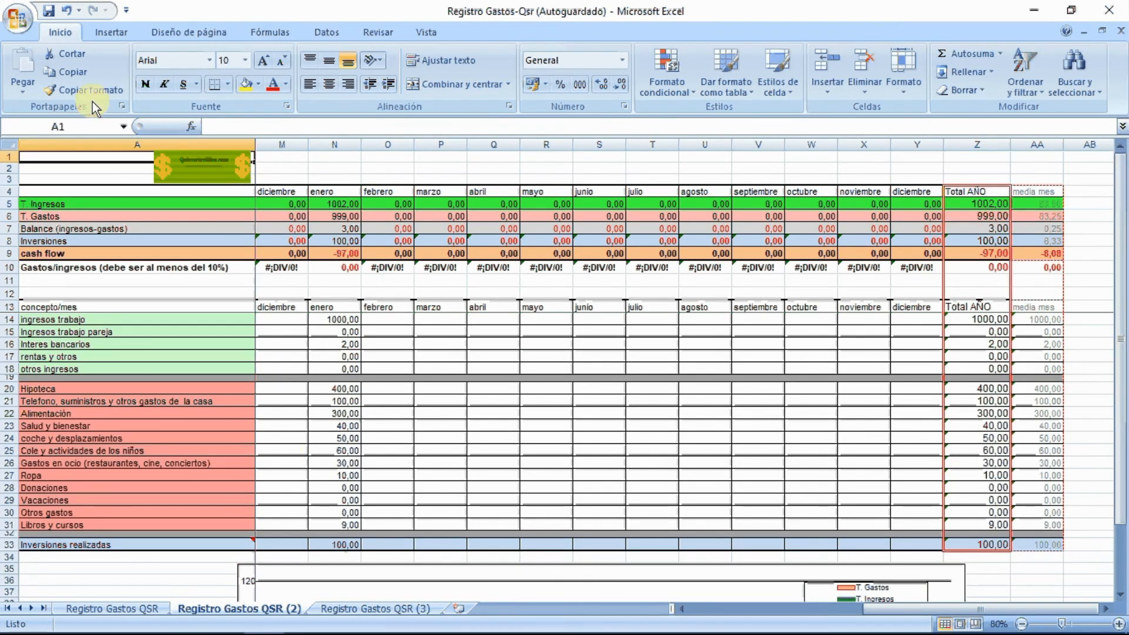
{"action": "left_click", "coordinate": [66, 10]}
{"action": "left_click", "coordinate": [67, 10]}
{"action": "left_click", "coordinate": [67, 10]}
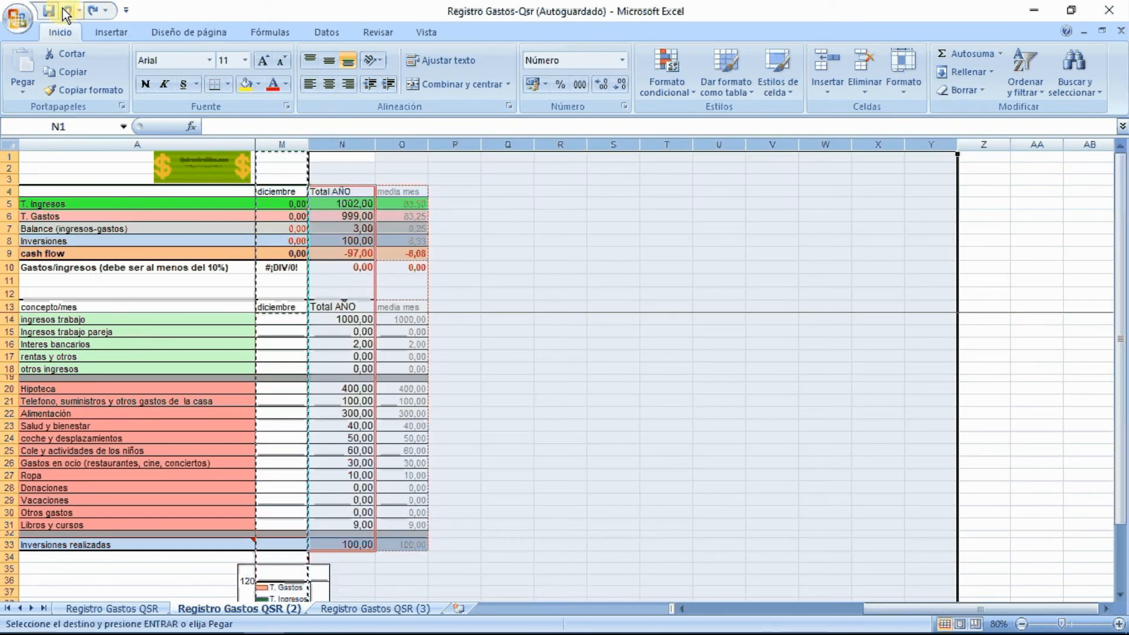
{"action": "left_click_drag", "start_coordinate": [888, 612], "coordinate": [697, 616]}
{"action": "left_click", "coordinate": [342, 177]}
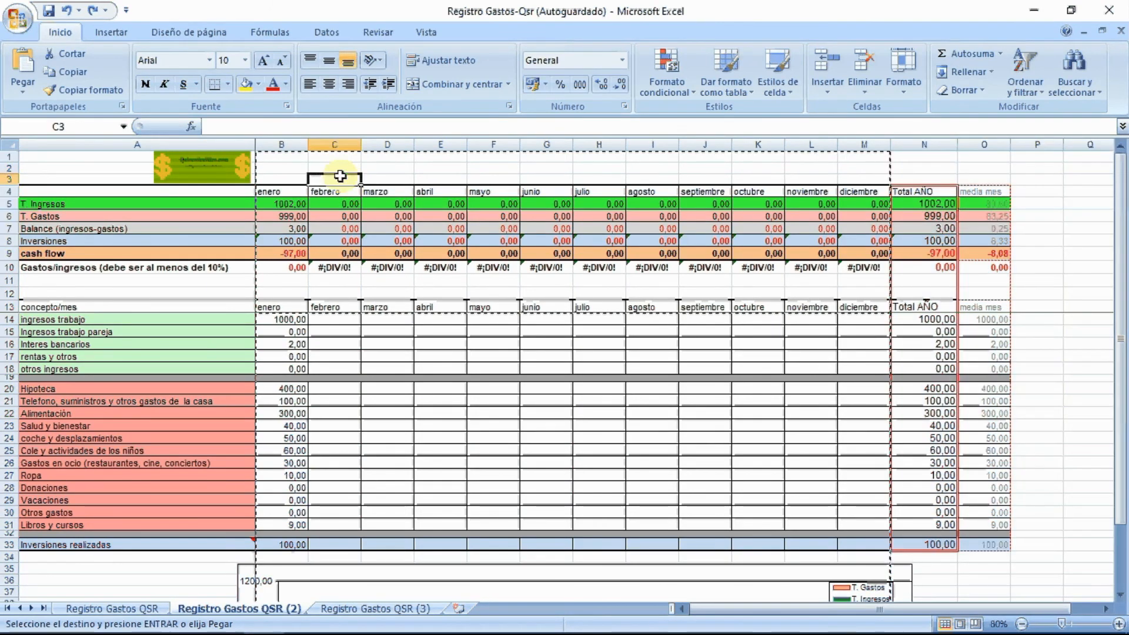
{"action": "key", "text": "Escape"}
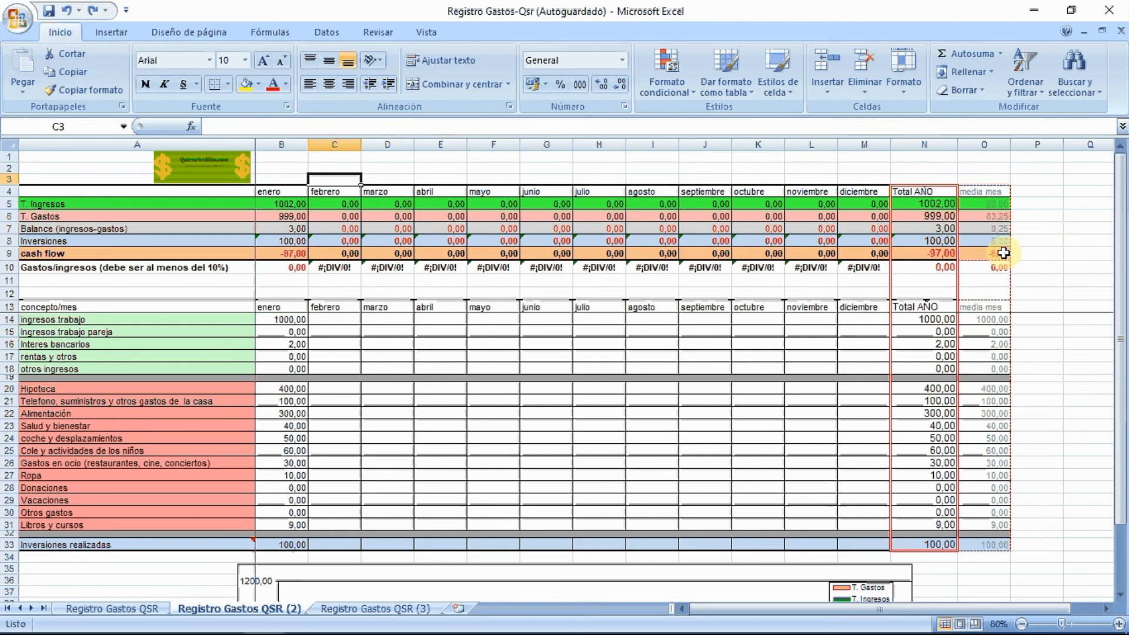
- Review the monthly averages in the media mes column and switch to the Registro Gastos QSR sheet
{"action": "left_click", "coordinate": [983, 144]}
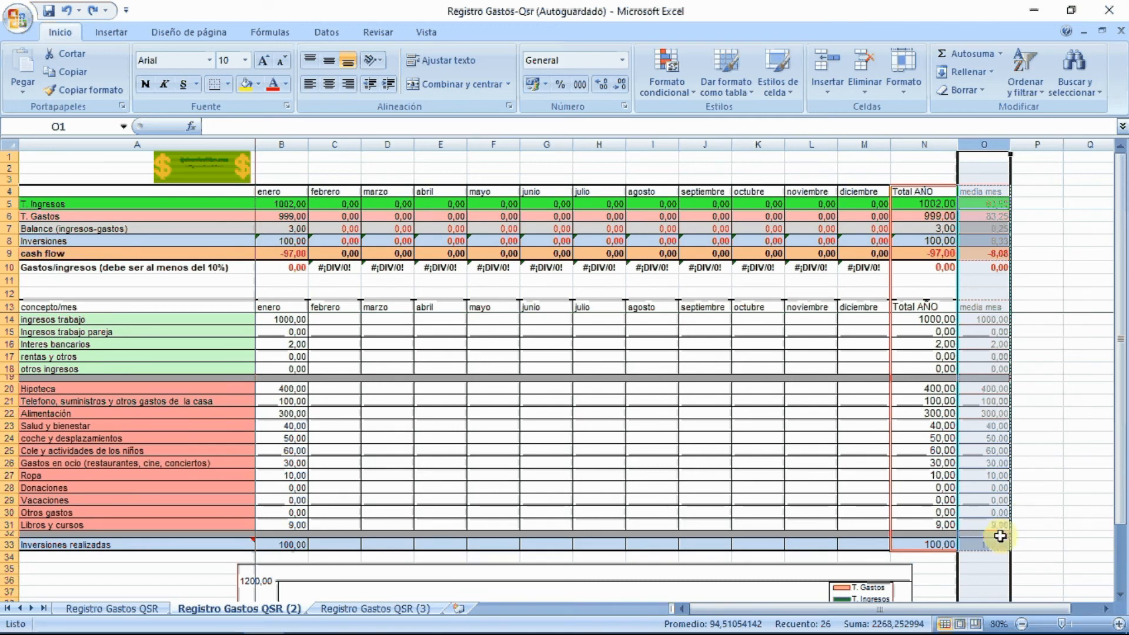
{"action": "left_click", "coordinate": [1030, 304]}
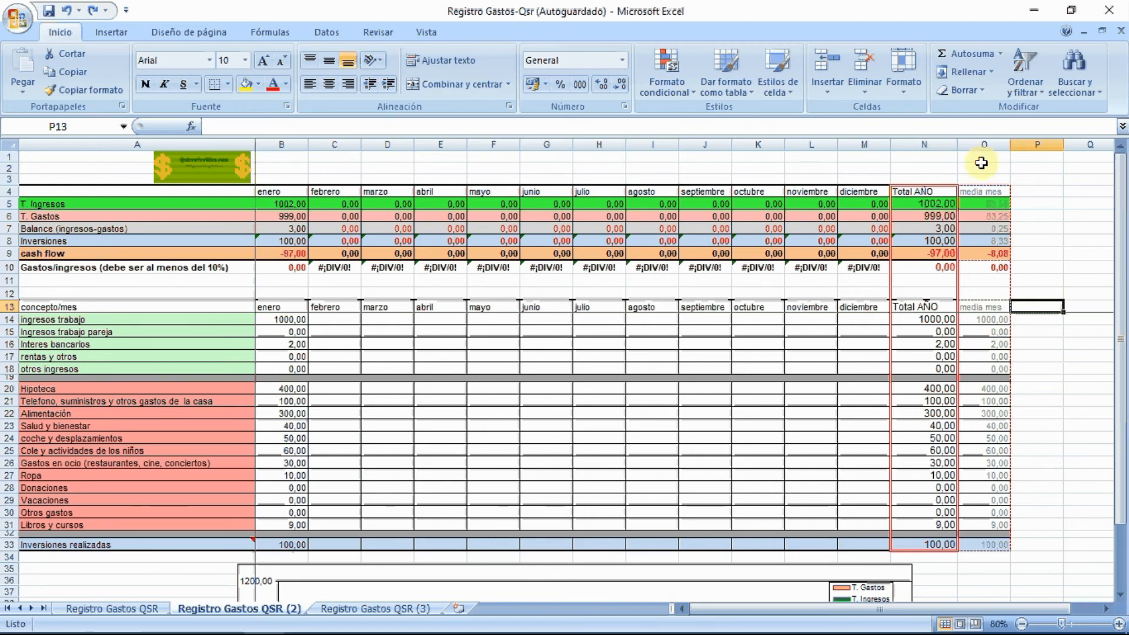
{"action": "left_click", "coordinate": [998, 290]}
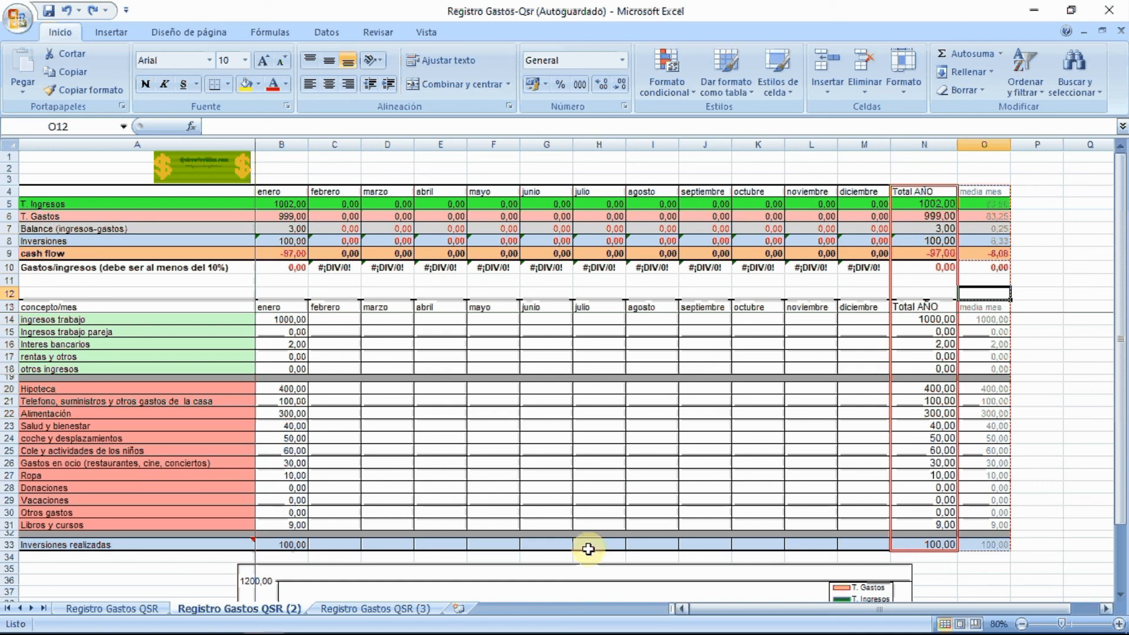
{"action": "left_click", "coordinate": [165, 608]}
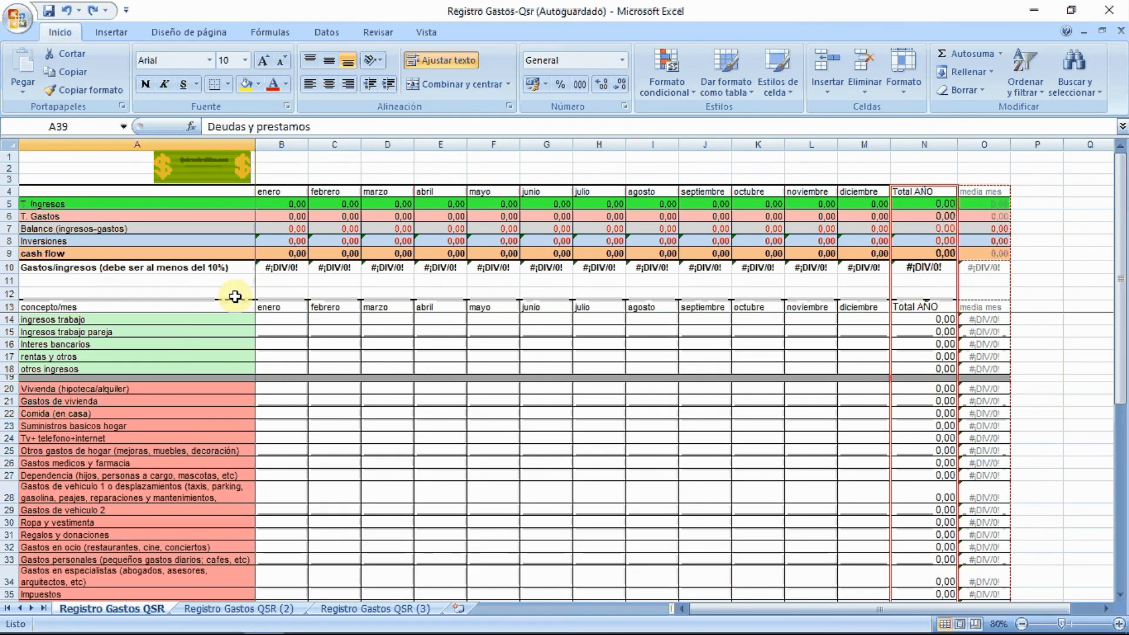